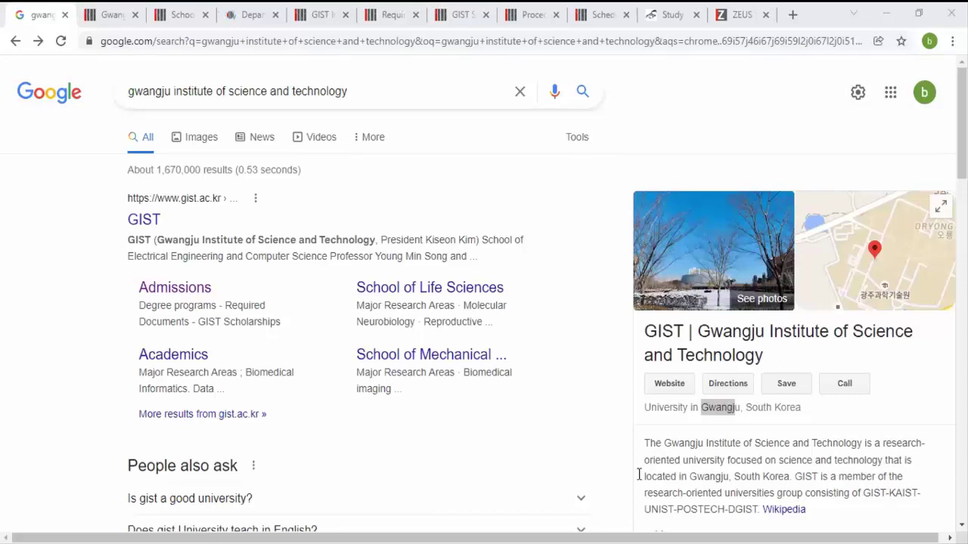
# Step: Right-click the Website link in GIST's knowledge panel, then dismiss the menu without choosing anything
pyautogui.click(539, 451)
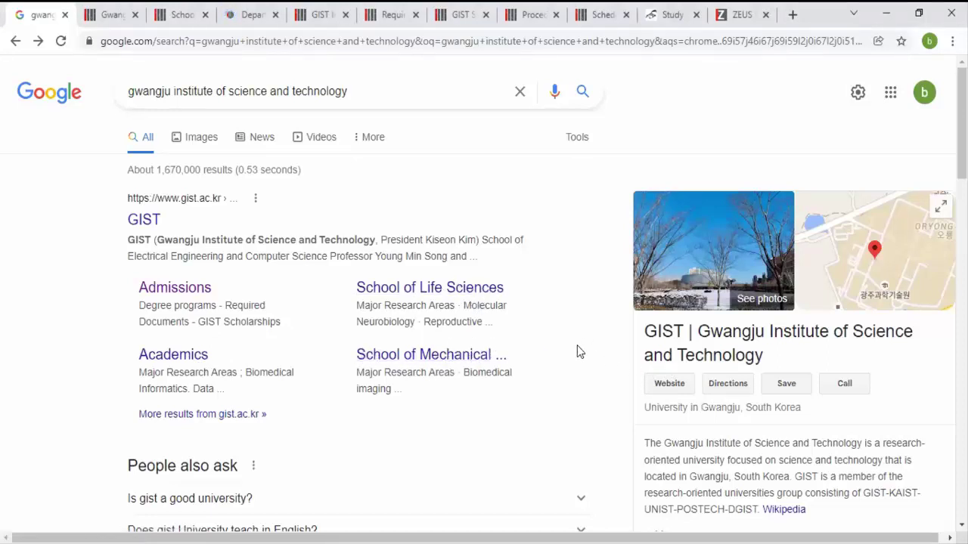
pyautogui.rightClick(657, 388)
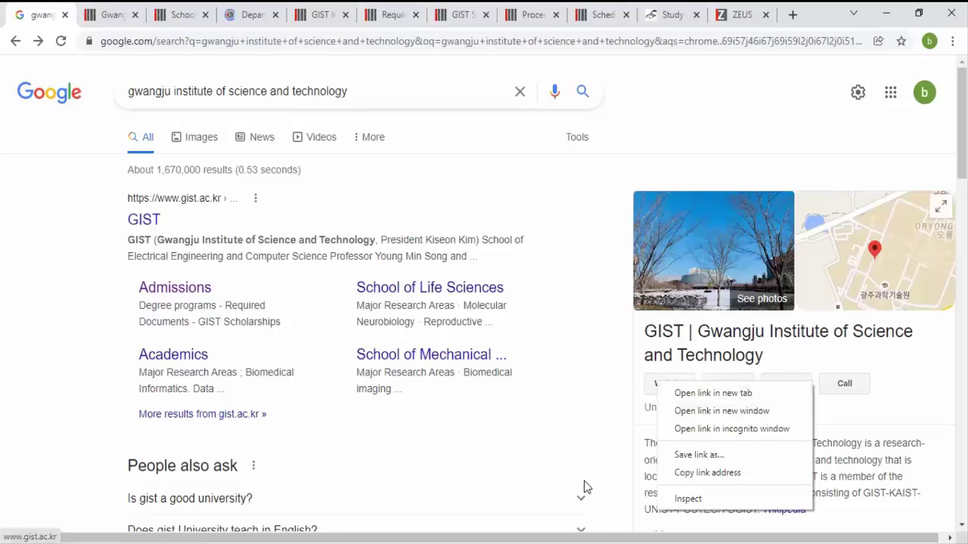
pyautogui.click(582, 421)
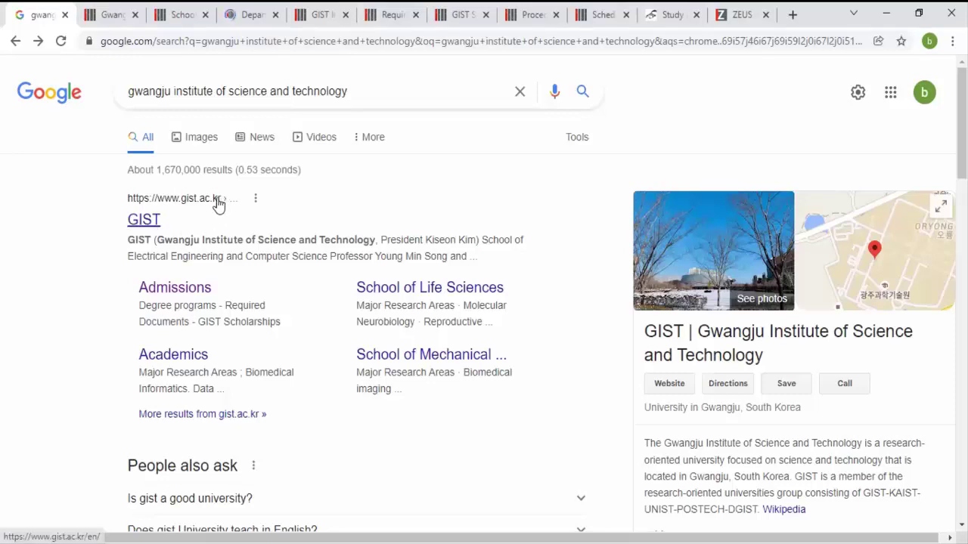
# Step: Switch to the GIST homepage and browse its top navigation menus
pyautogui.click(109, 14)
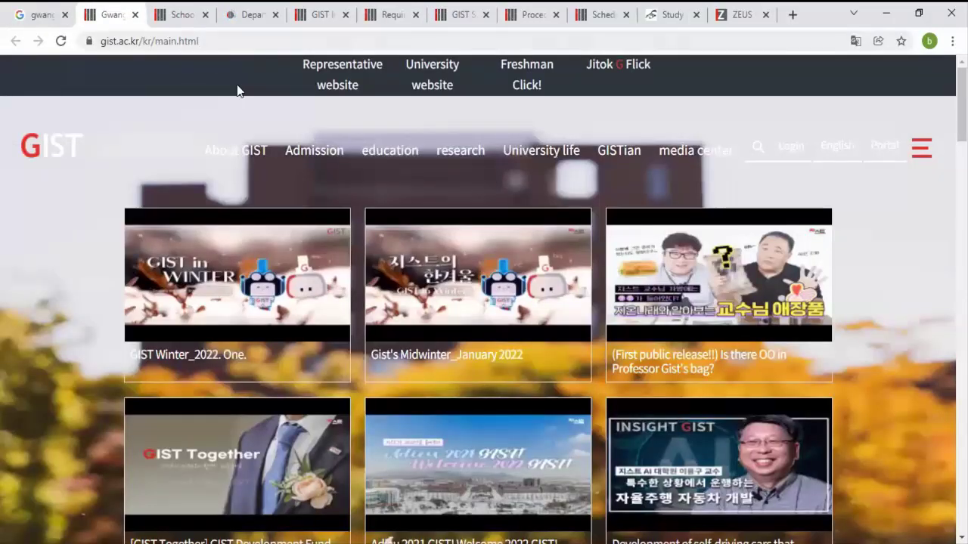
pyautogui.moveTo(221, 151)
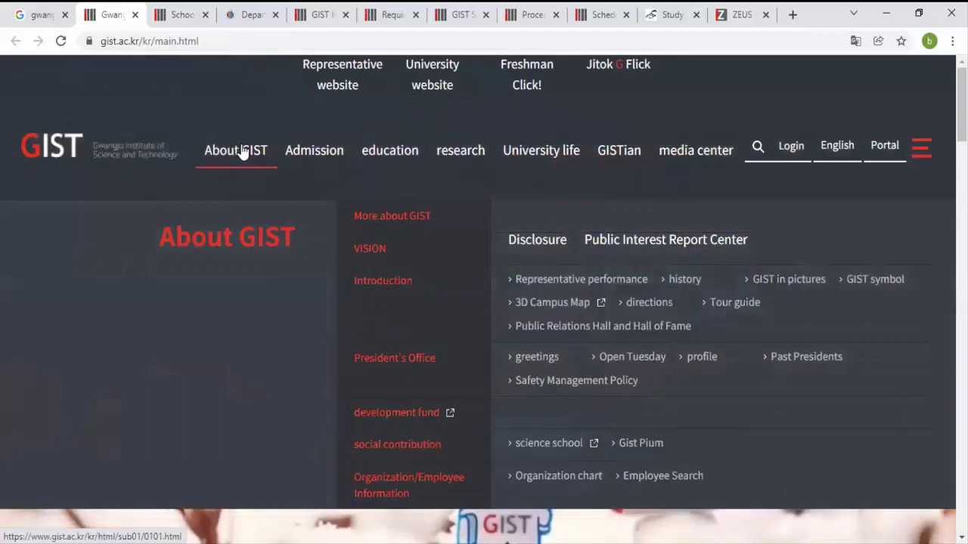
pyautogui.moveTo(313, 151)
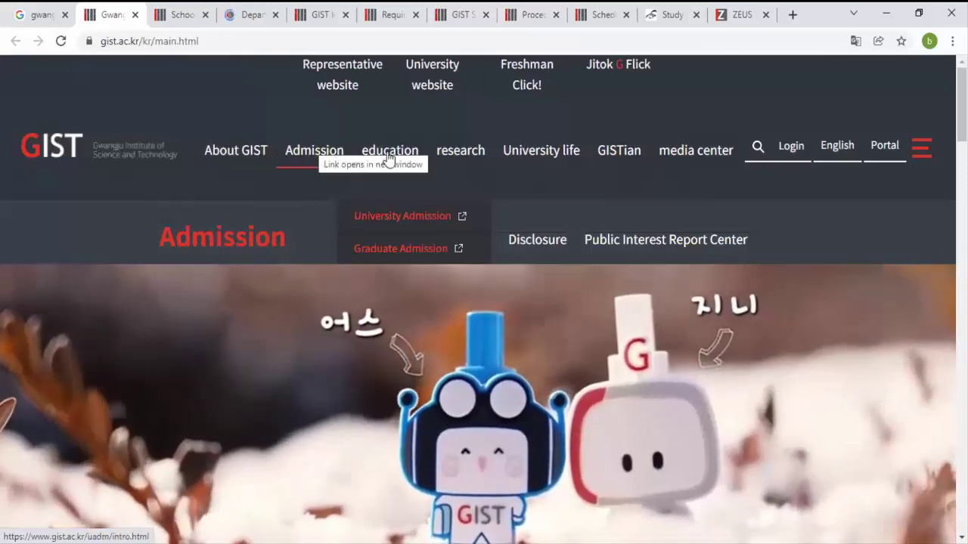
pyautogui.moveTo(389, 157)
pyautogui.moveTo(452, 156)
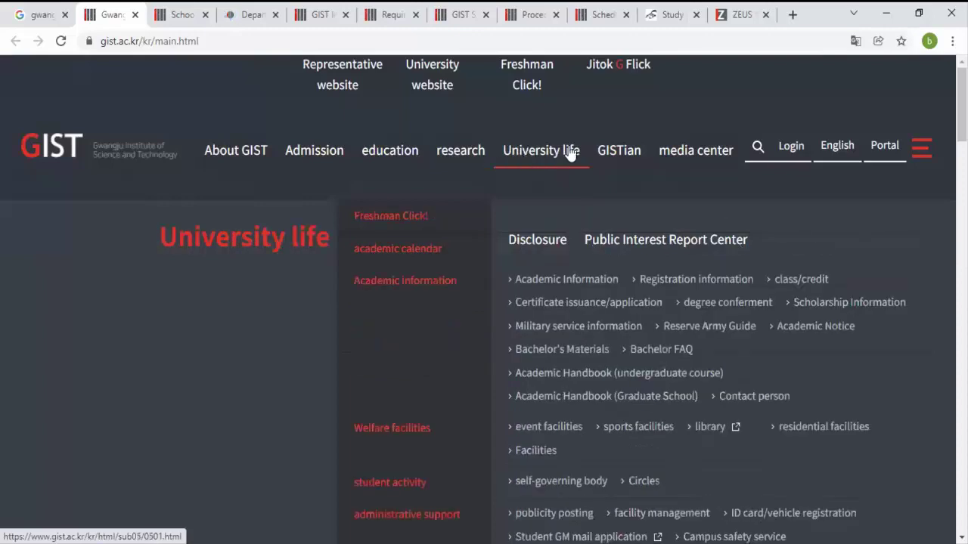
pyautogui.moveTo(691, 155)
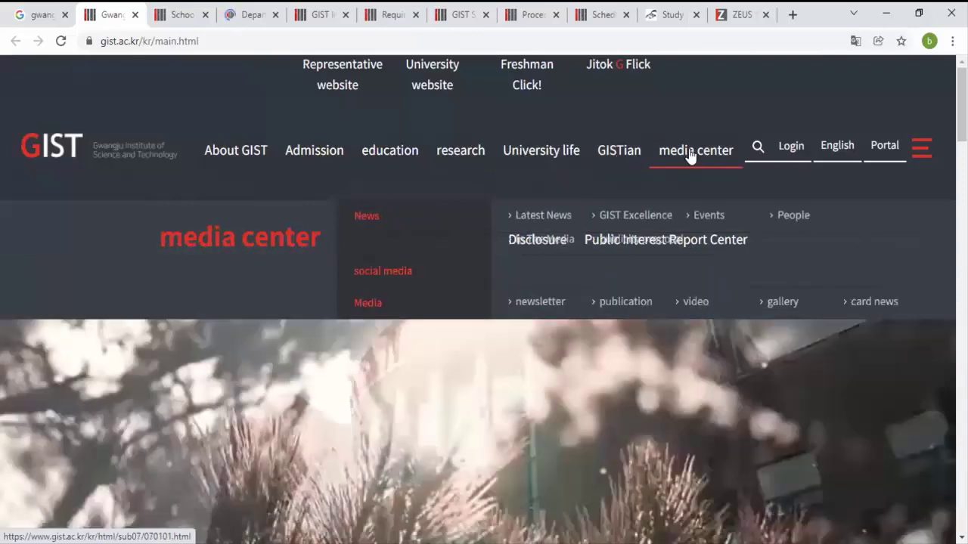
# Step: Scroll the homepage down and back up, then switch to the Electrical and Electronic Computer Engineering department tab
pyautogui.scroll(-5, 484, 302)
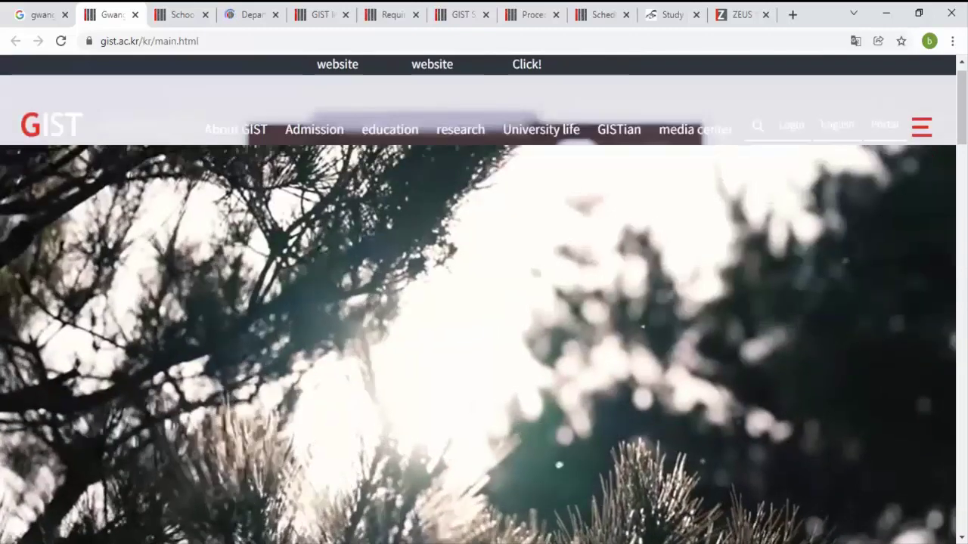
pyautogui.scroll(-10, 484, 302)
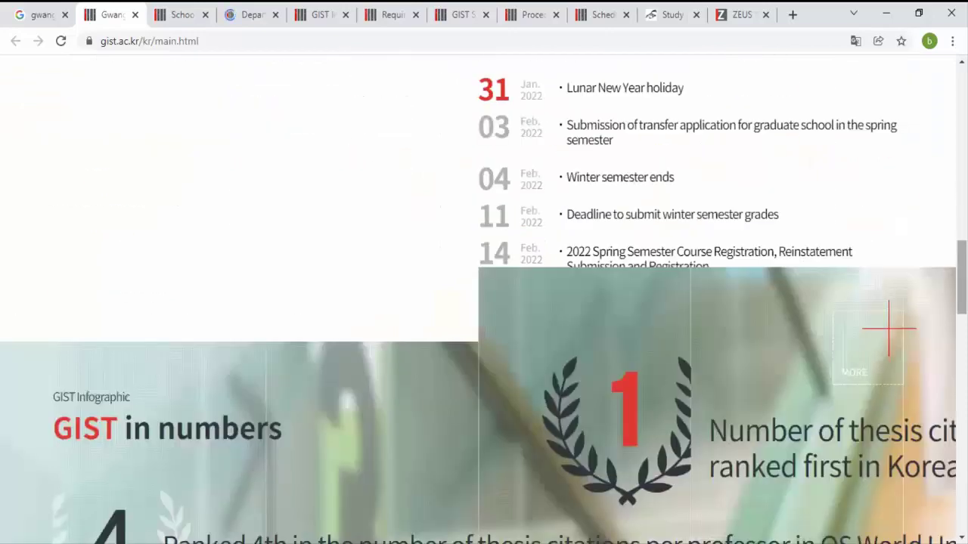
pyautogui.scroll(-10, 484, 302)
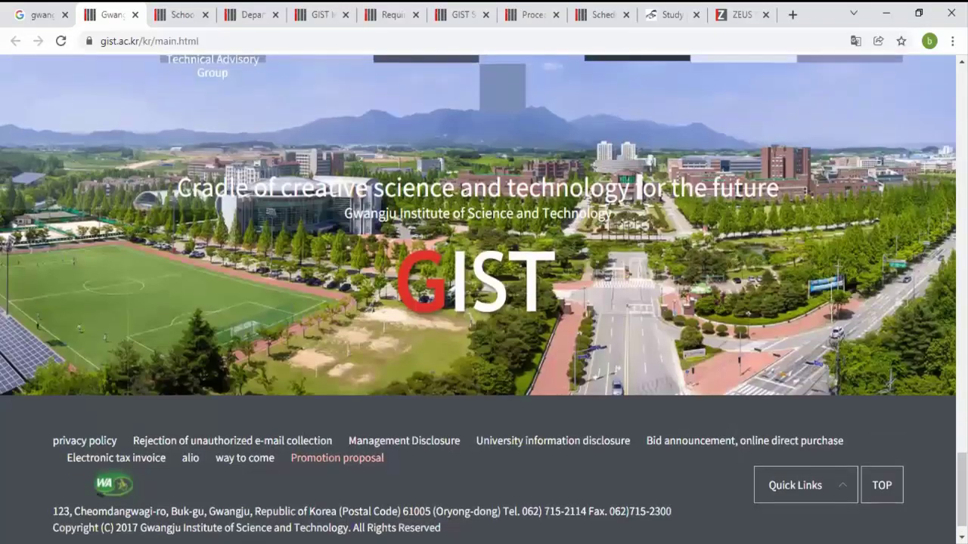
pyautogui.scroll(2, 484, 302)
pyautogui.scroll(15, 484, 303)
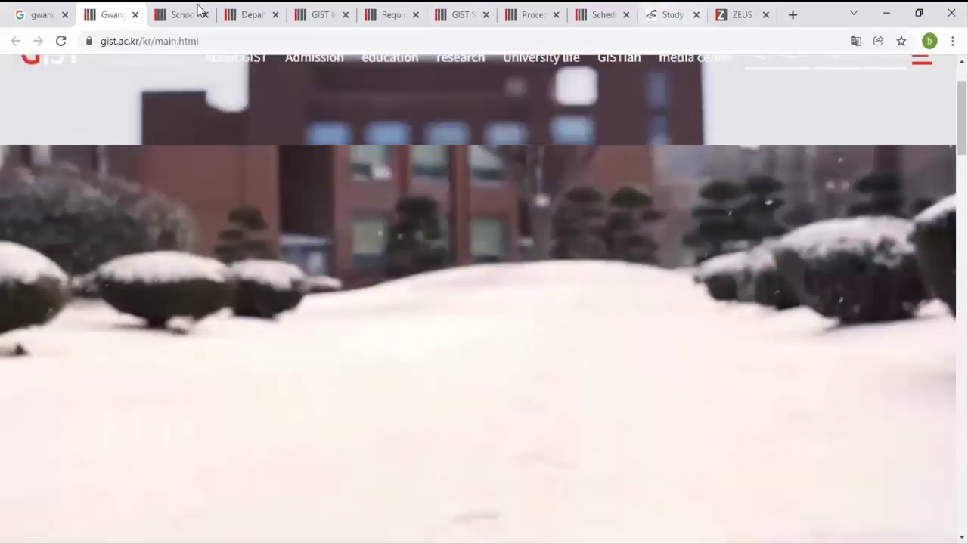
pyautogui.click(198, 8)
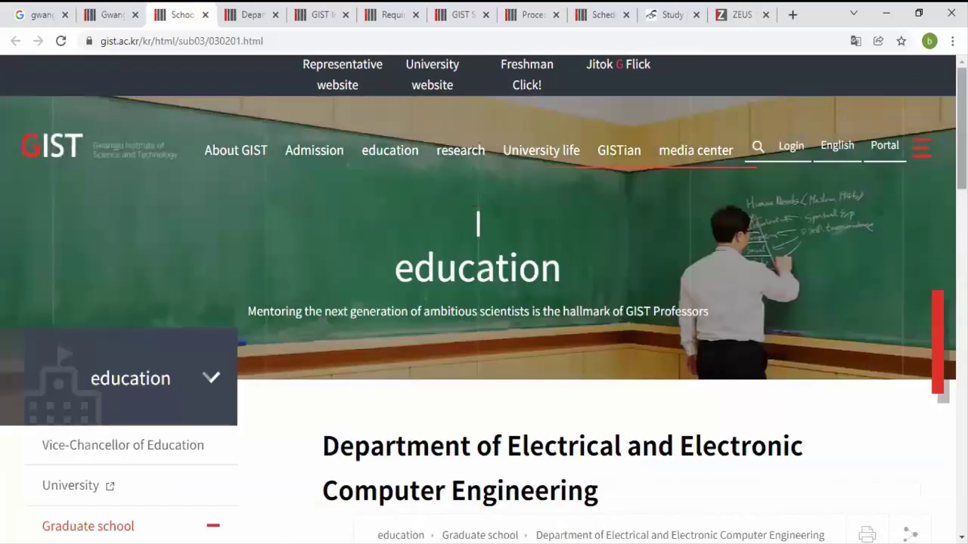
pyautogui.scroll(-3, 477, 223)
pyautogui.scroll(-2, 215, 442)
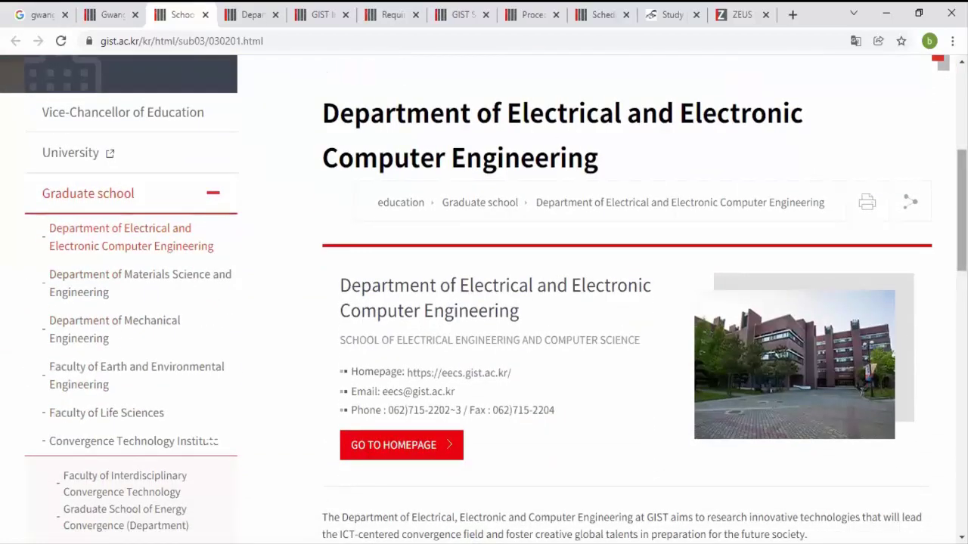
pyautogui.scroll(3, 478, 85)
pyautogui.scroll(2, 588, 140)
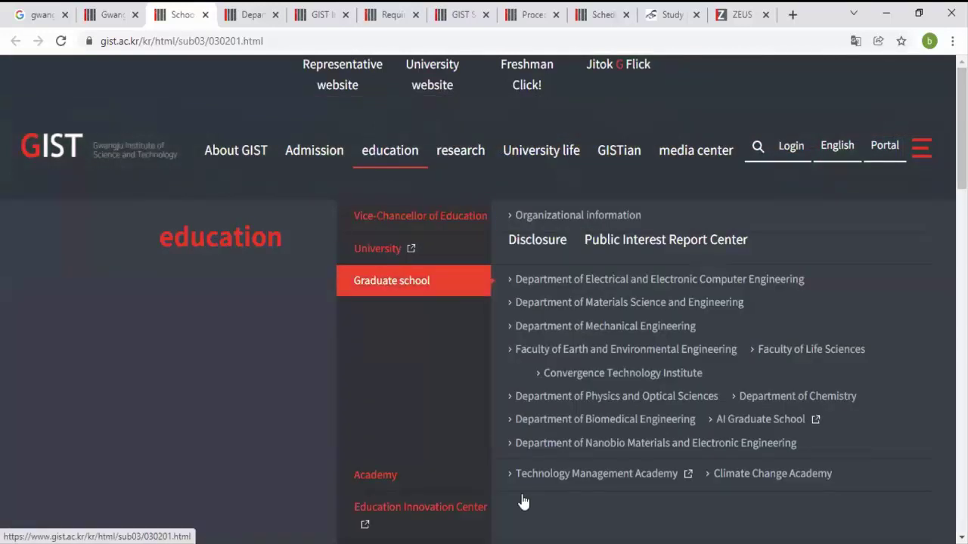
pyautogui.click(807, 277)
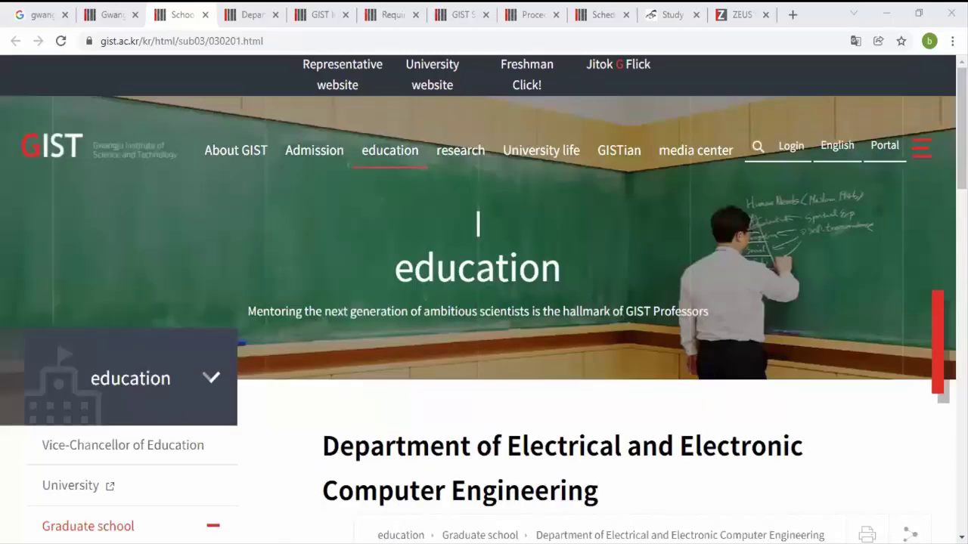
# Step: Scroll down the EECS department page to the Research field section
pyautogui.scroll(-5, 484, 303)
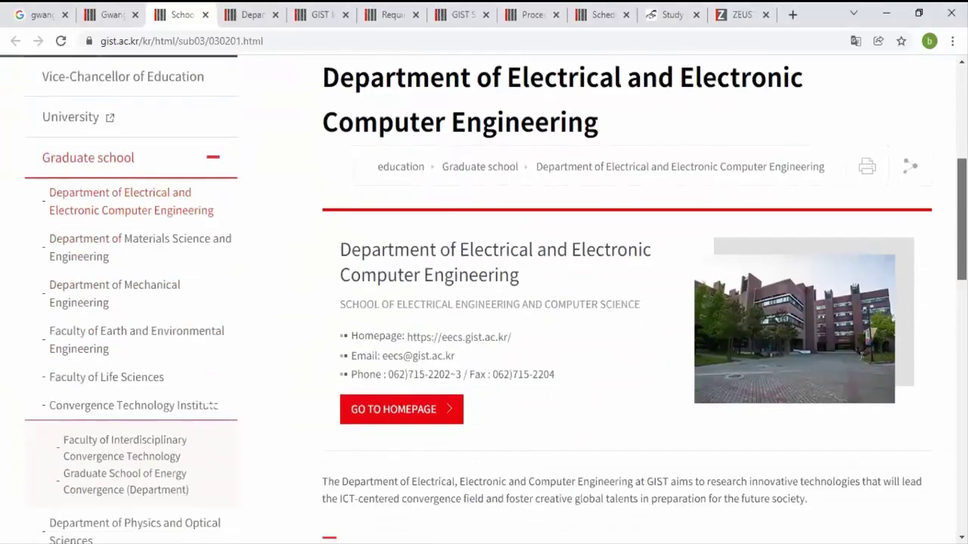
pyautogui.scroll(-1, 484, 302)
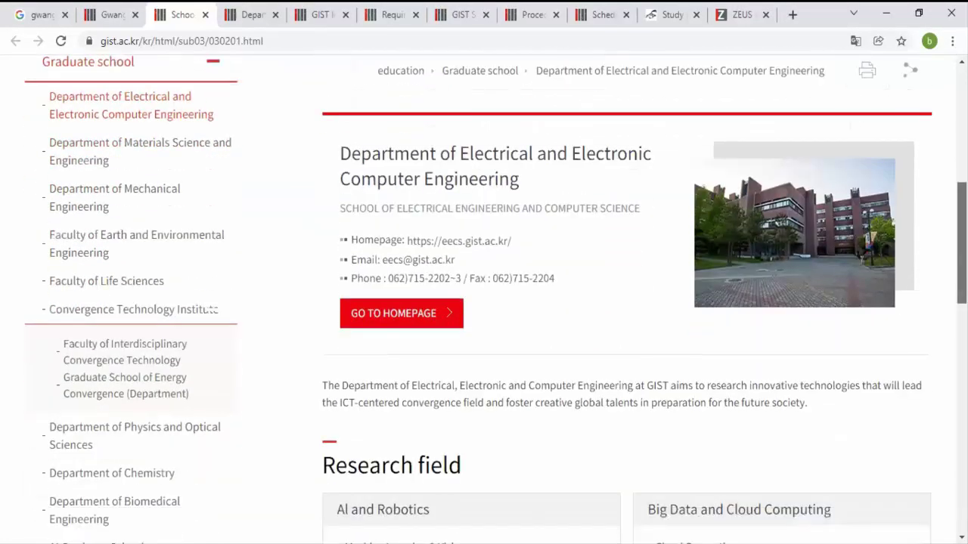
pyautogui.scroll(-1, 496, 300)
pyautogui.scroll(-4, 216, 286)
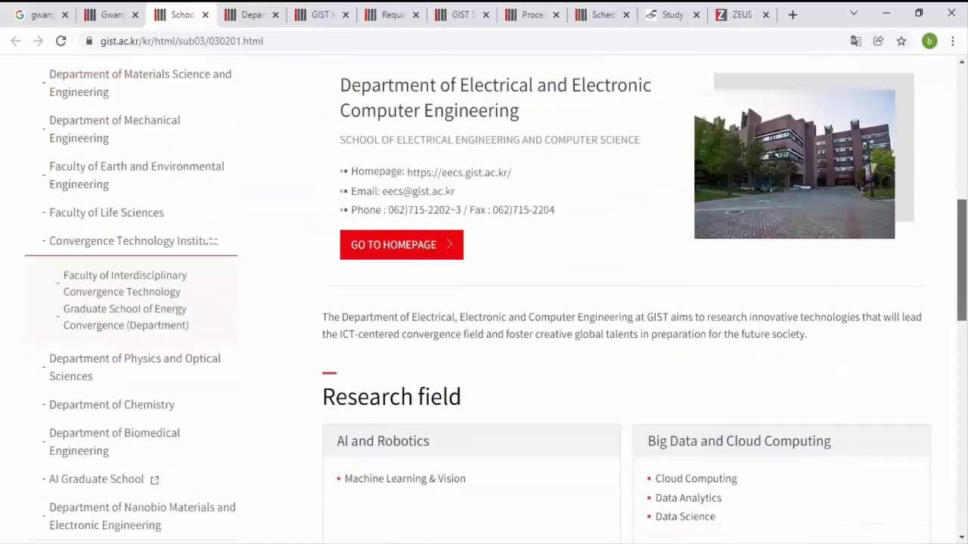
pyautogui.scroll(-1, 484, 303)
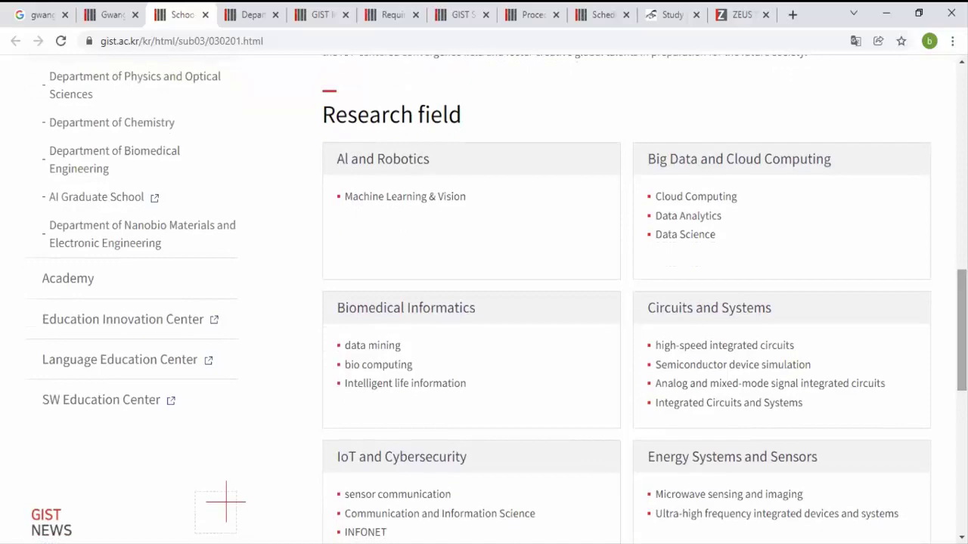
pyautogui.scroll(4, 225, 501)
pyautogui.scroll(-4, 476, 172)
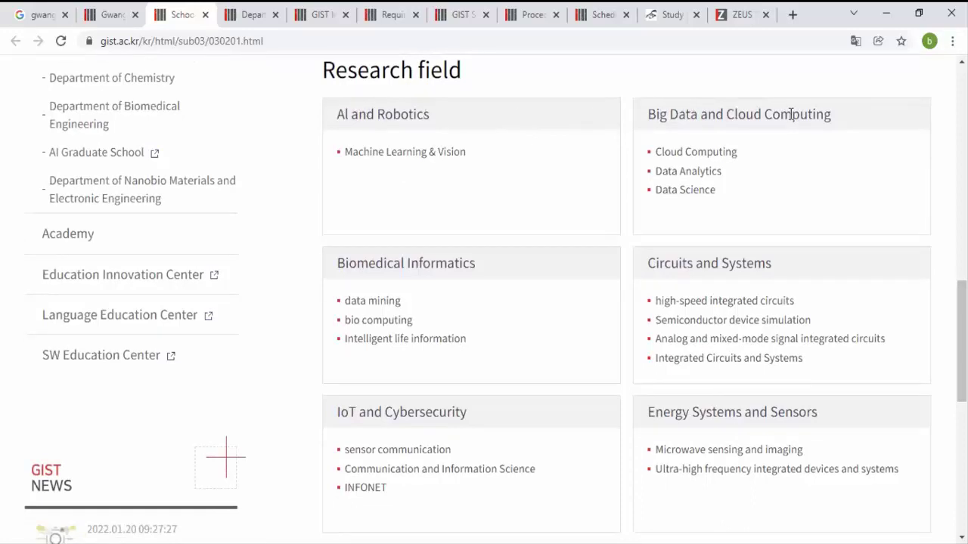
# Step: Highlight the Big Data and Cloud Computing heading, then scroll the page back up
pyautogui.moveTo(837, 121); pyautogui.dragTo(645, 123)
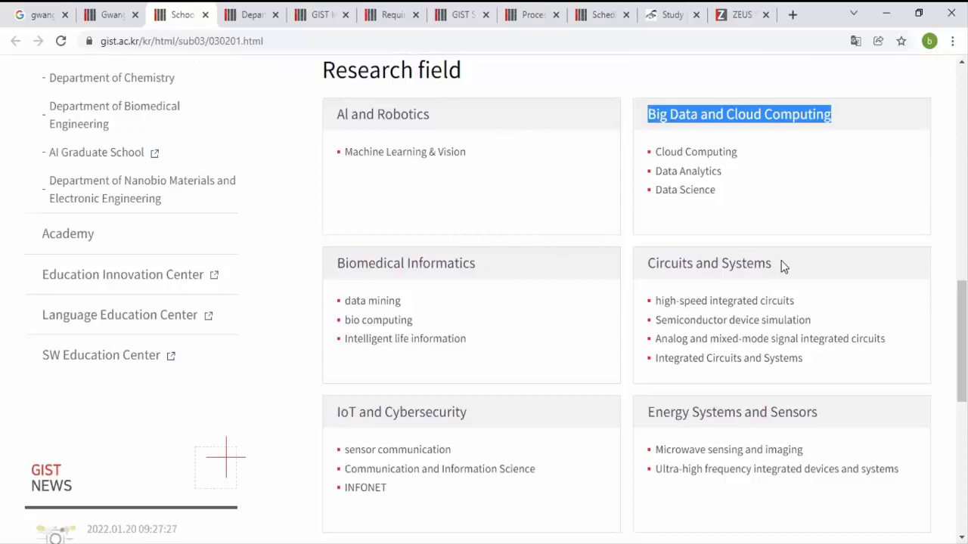
pyautogui.moveTo(961, 340); pyautogui.dragTo(962, 389)
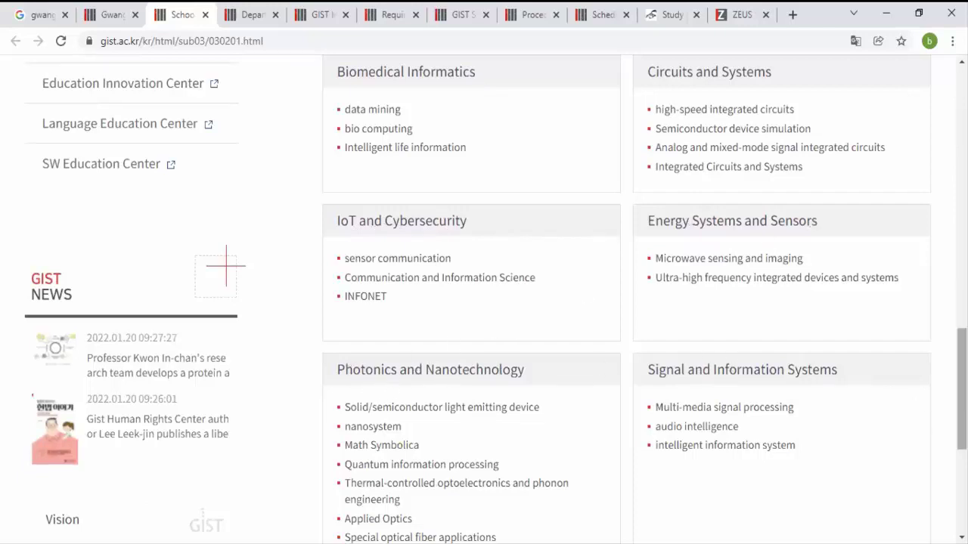
pyautogui.scroll(-3, 960, 394)
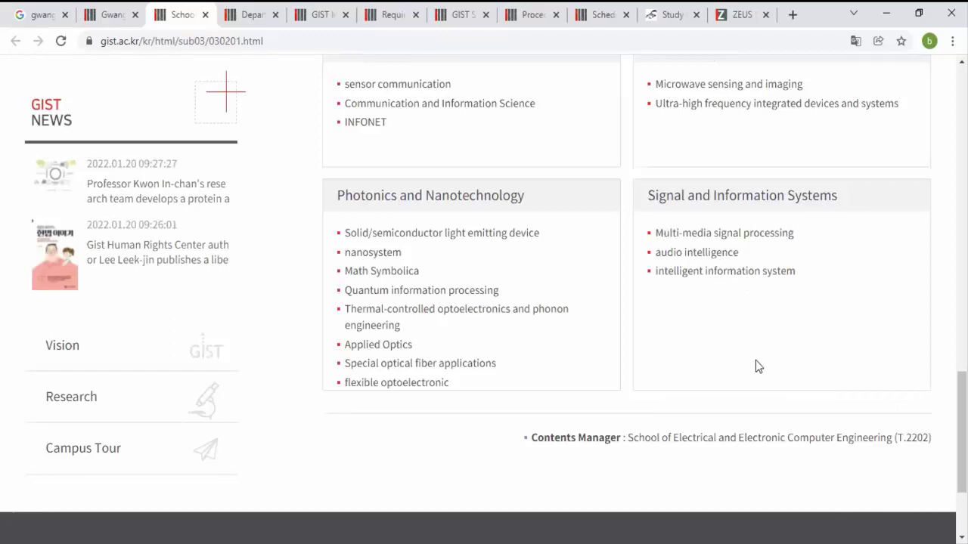
pyautogui.moveTo(962, 431); pyautogui.dragTo(962, 169)
# Step: On the EECS homepage, open Undergraduate Professor from the member column of the top mega menu
pyautogui.click(236, 14)
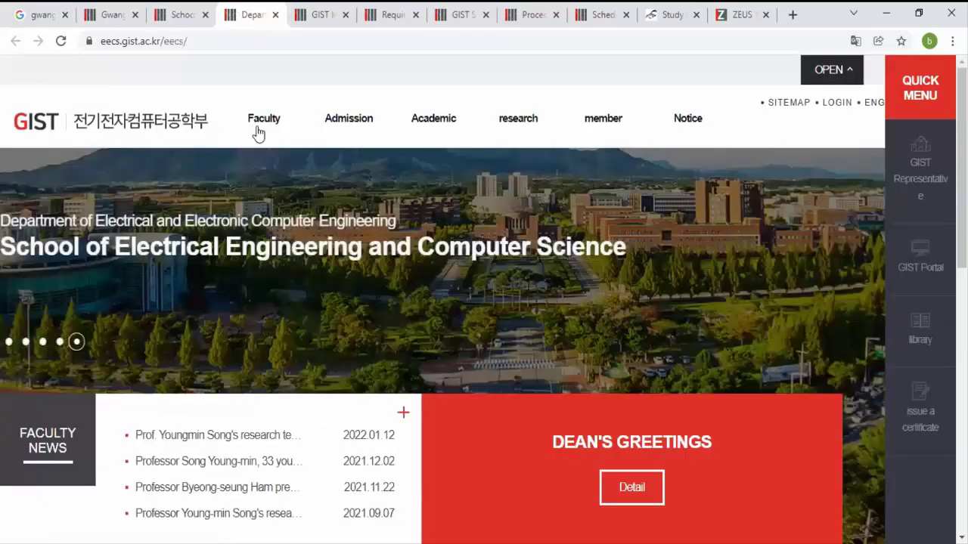
pyautogui.scroll(-8, 484, 302)
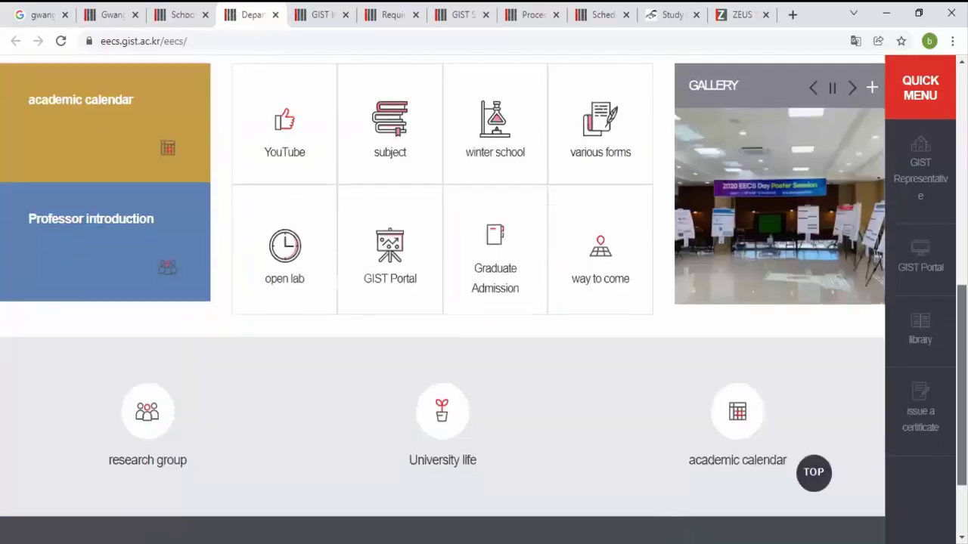
pyautogui.scroll(6, 443, 300)
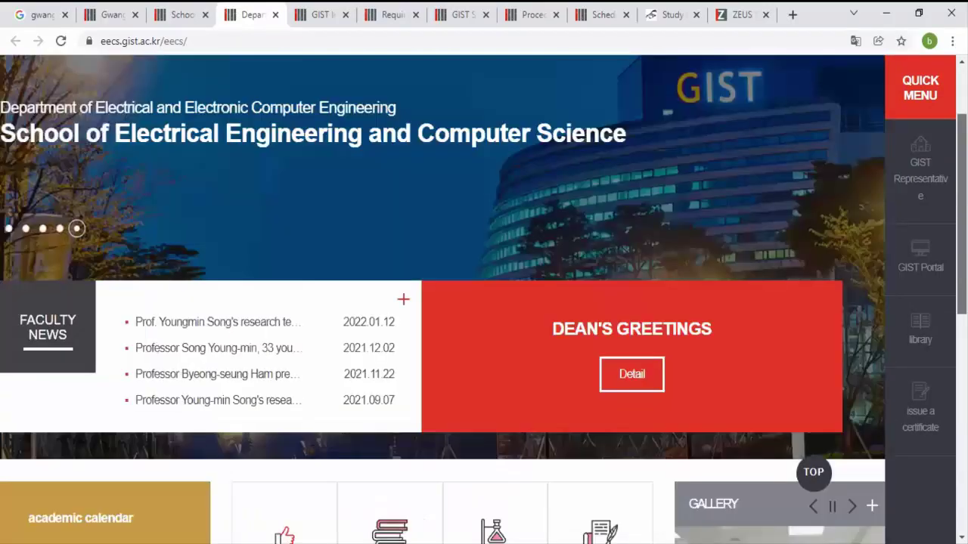
pyautogui.scroll(2, 443, 299)
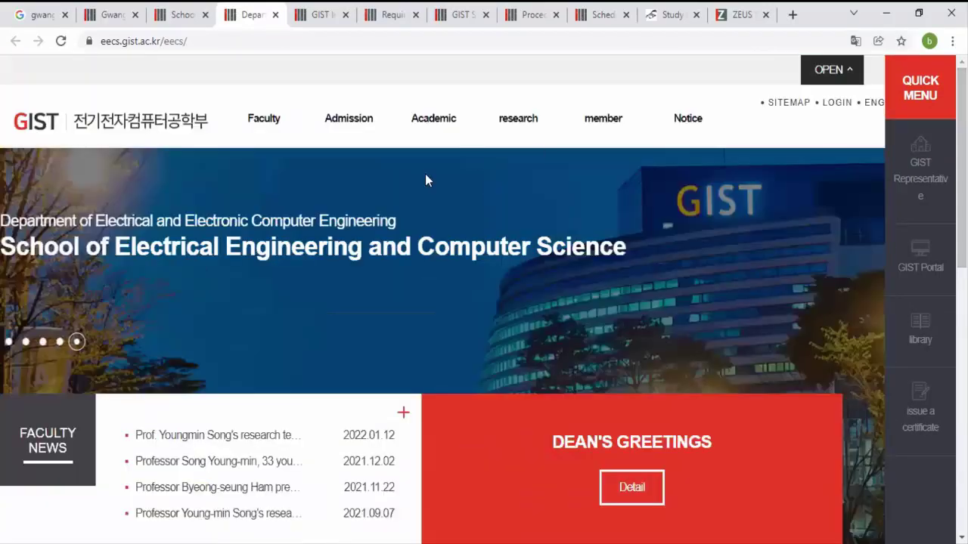
pyautogui.moveTo(242, 101)
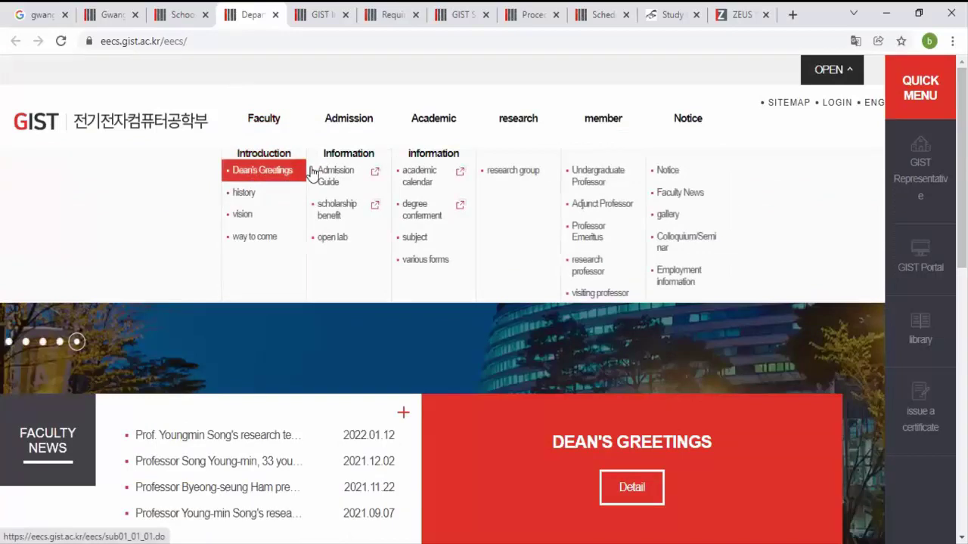
pyautogui.click(612, 180)
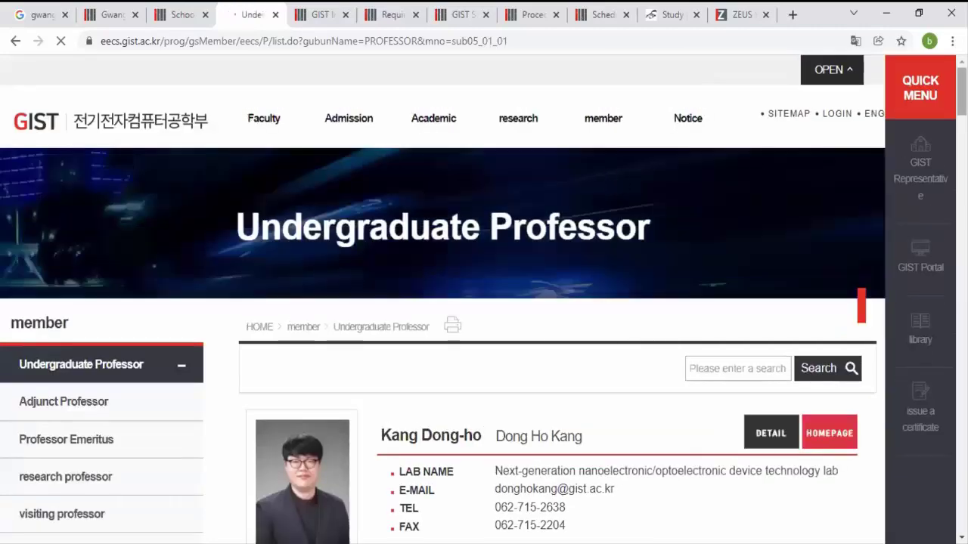
# Step: Open the first three professors' HOMEPAGE links in new tabs and view the first one
pyautogui.scroll(-4, 484, 302)
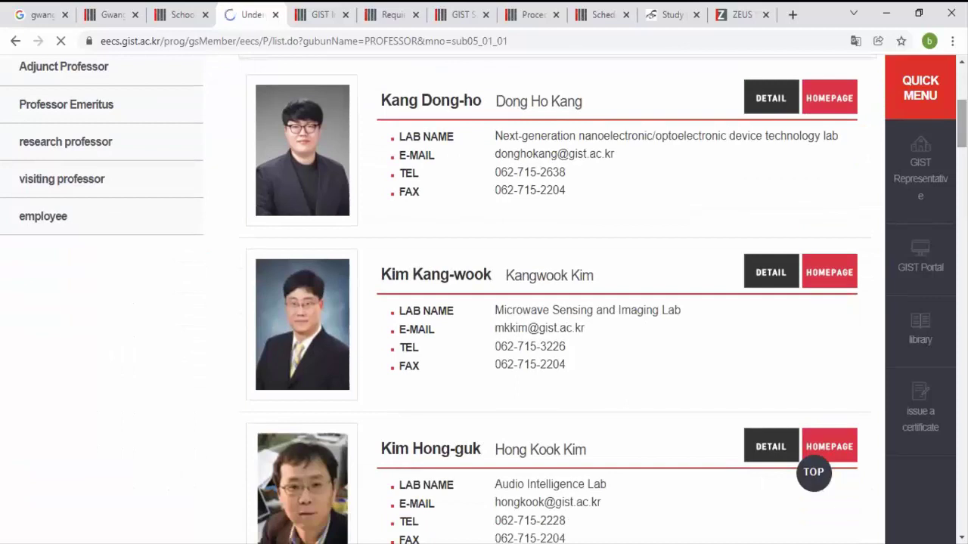
pyautogui.click(839, 96)
pyautogui.click(828, 274)
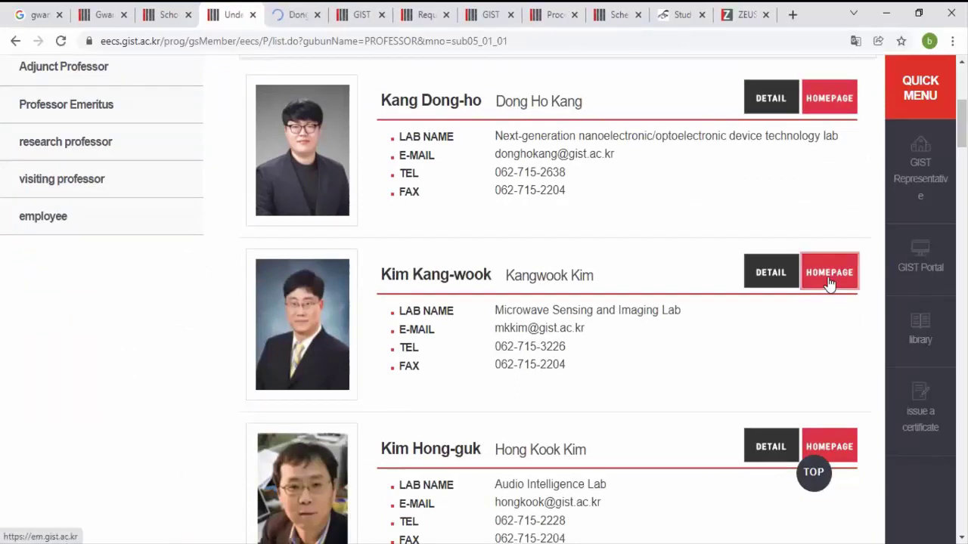
pyautogui.click(835, 447)
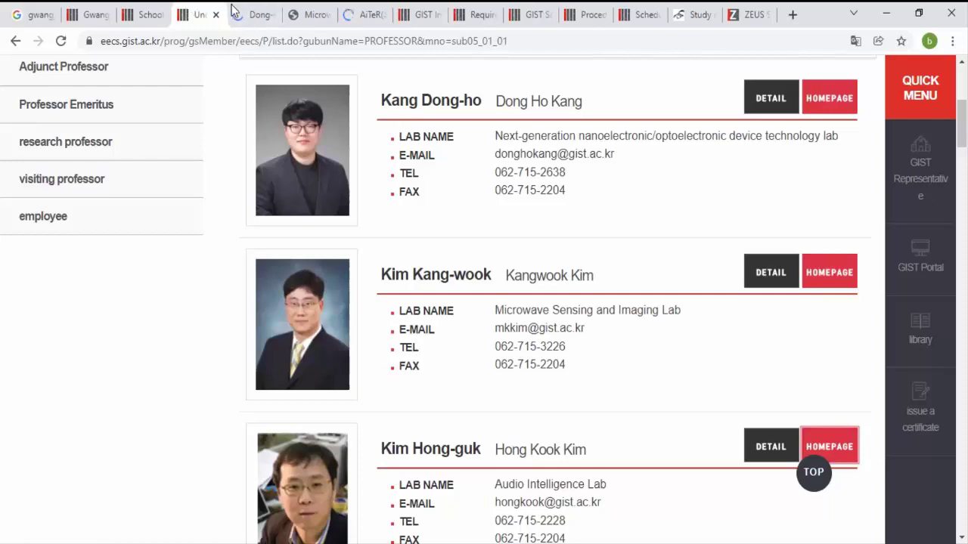
pyautogui.click(262, 10)
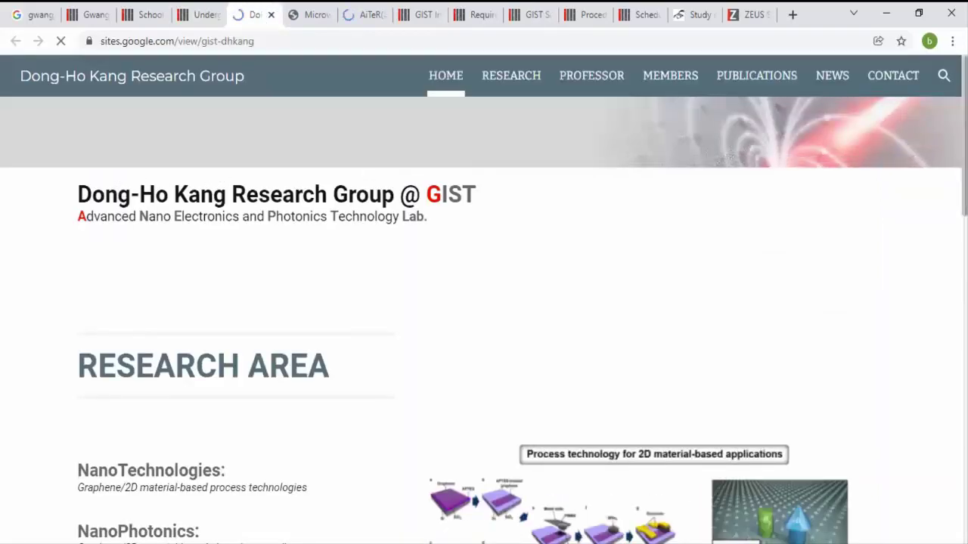
# Step: Open the research group's PROFESSOR profile and copy the professor's e-mail address
pyautogui.scroll(-3, 365, 171)
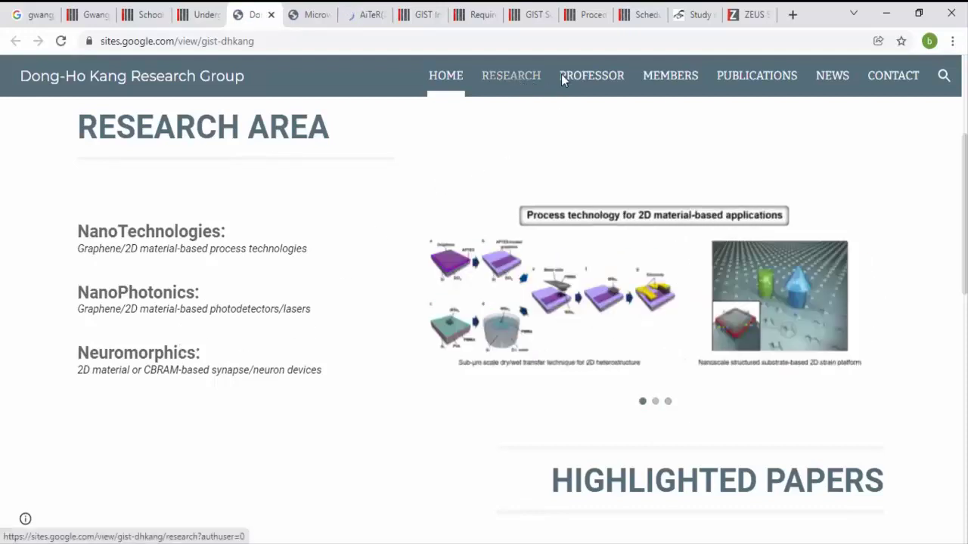
pyautogui.click(593, 80)
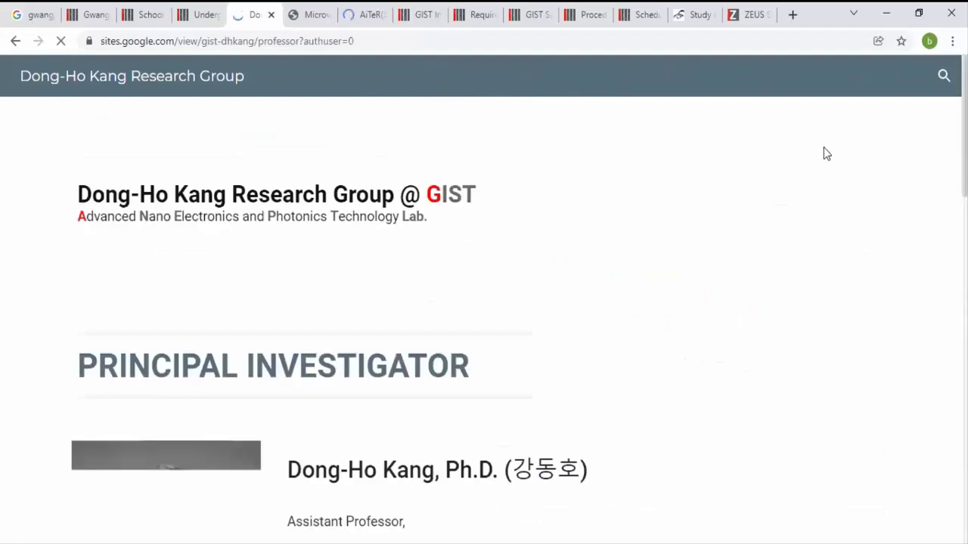
pyautogui.scroll(-4, 484, 303)
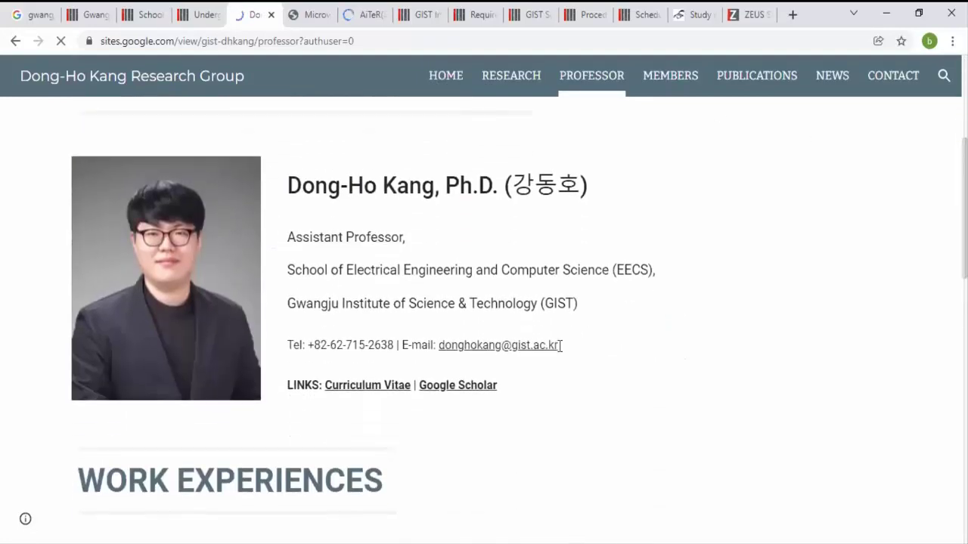
pyautogui.moveTo(559, 346); pyautogui.dragTo(442, 356)
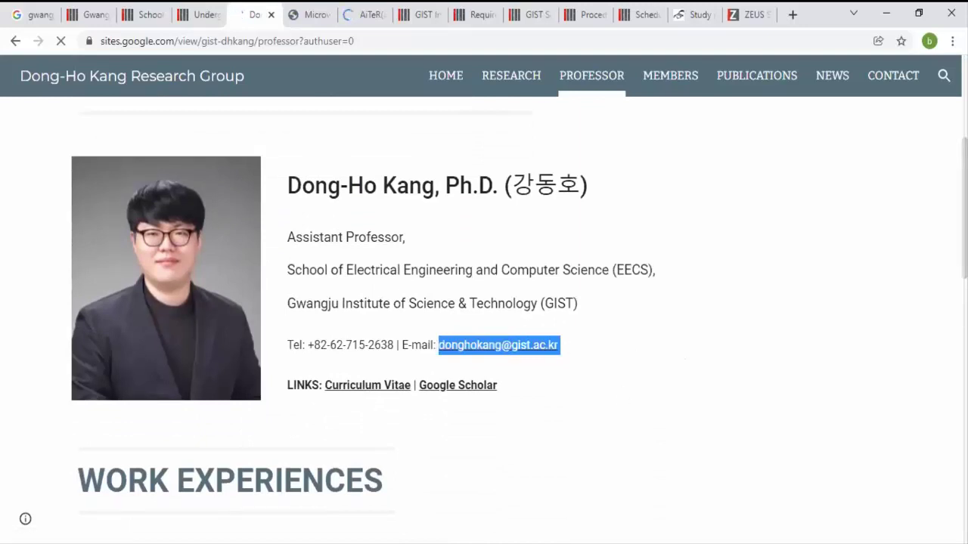
pyautogui.hotkey('alt', 'Tab')
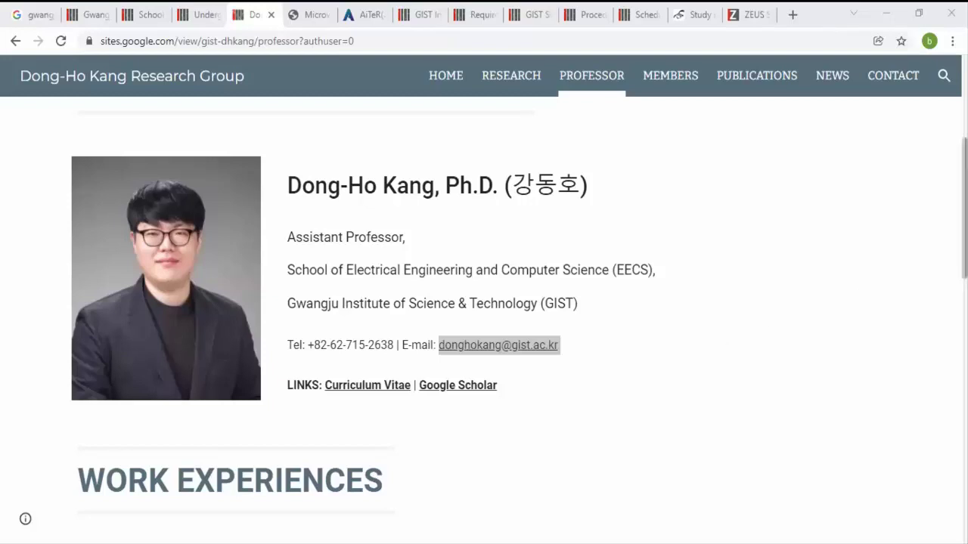
# Step: Scroll through Work Experiences and Education, then switch to the Microwave Sensing & Imaging Lab tab
pyautogui.scroll(-5, 483, 302)
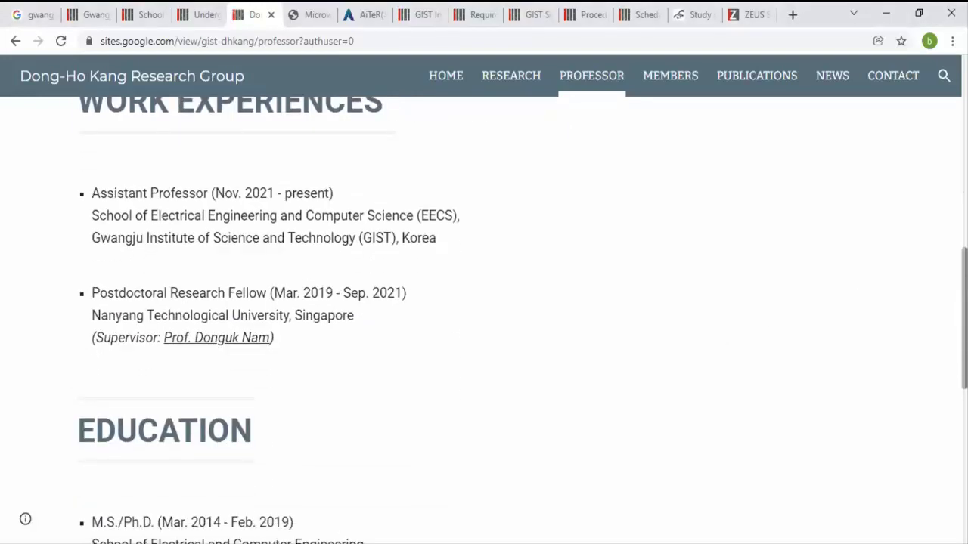
pyautogui.scroll(-5, 387, 253)
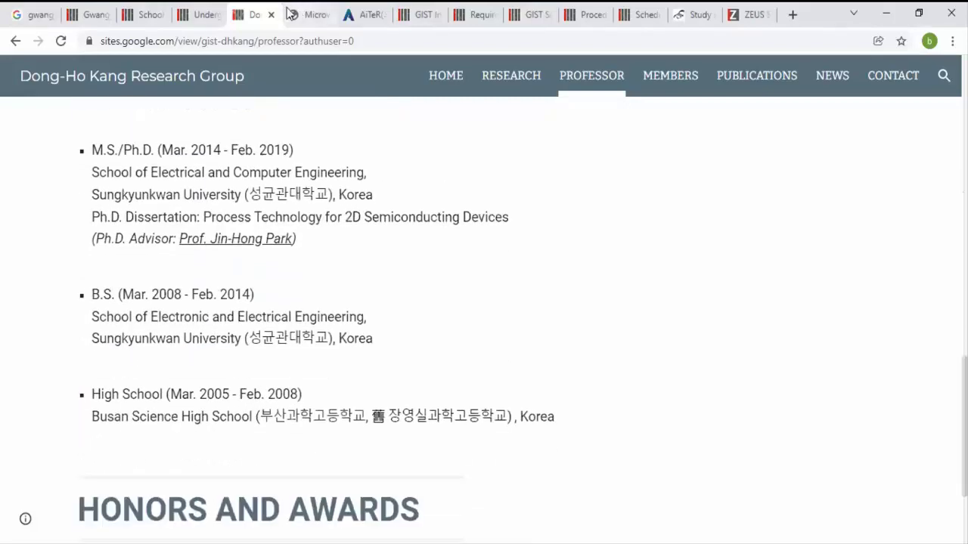
pyautogui.click(306, 15)
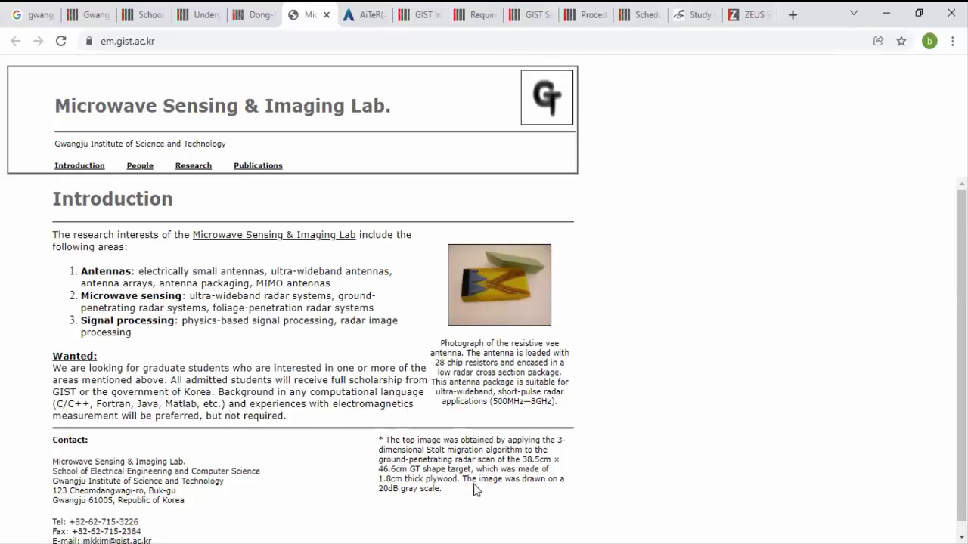
# Step: Open the AiTeR lab's Research Overview page from its RESEARCH dropdown
pyautogui.click(376, 7)
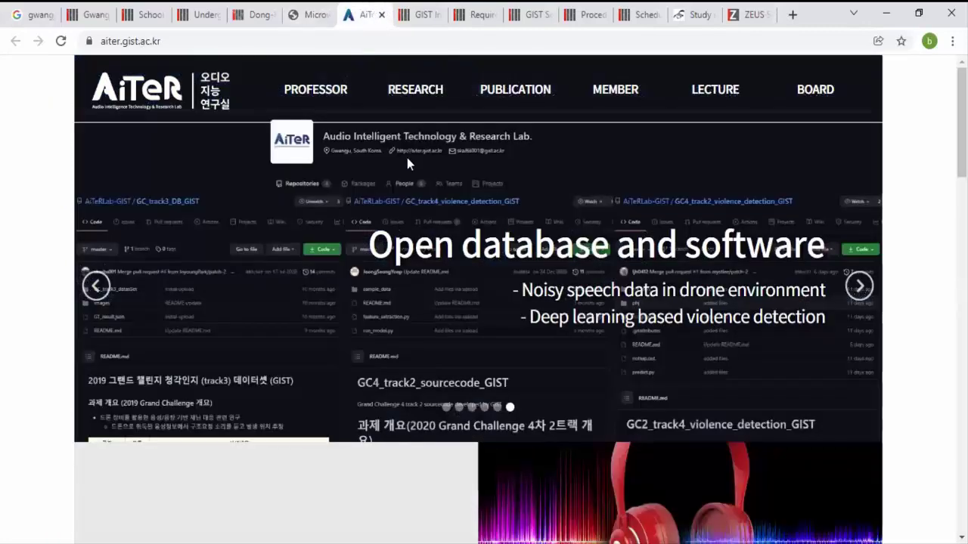
pyautogui.moveTo(421, 87)
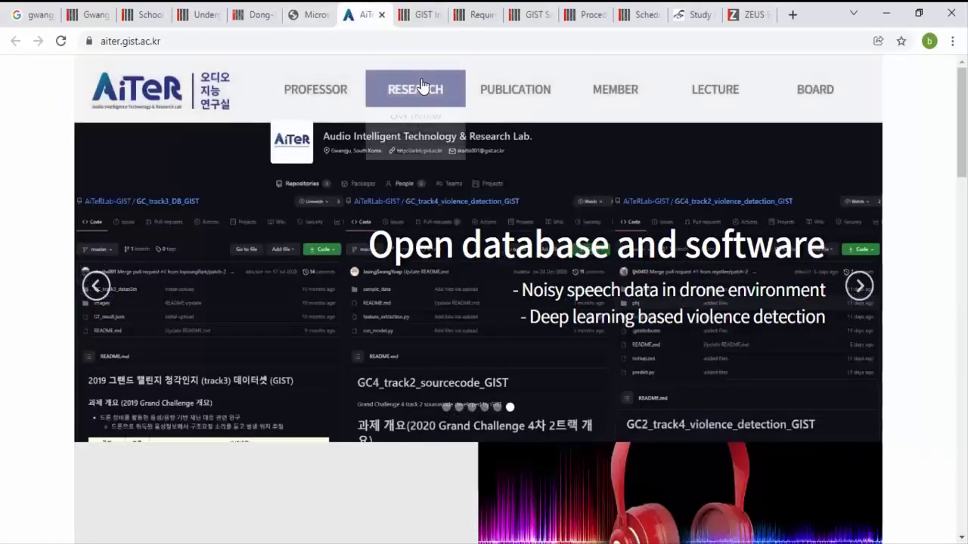
pyautogui.click(416, 121)
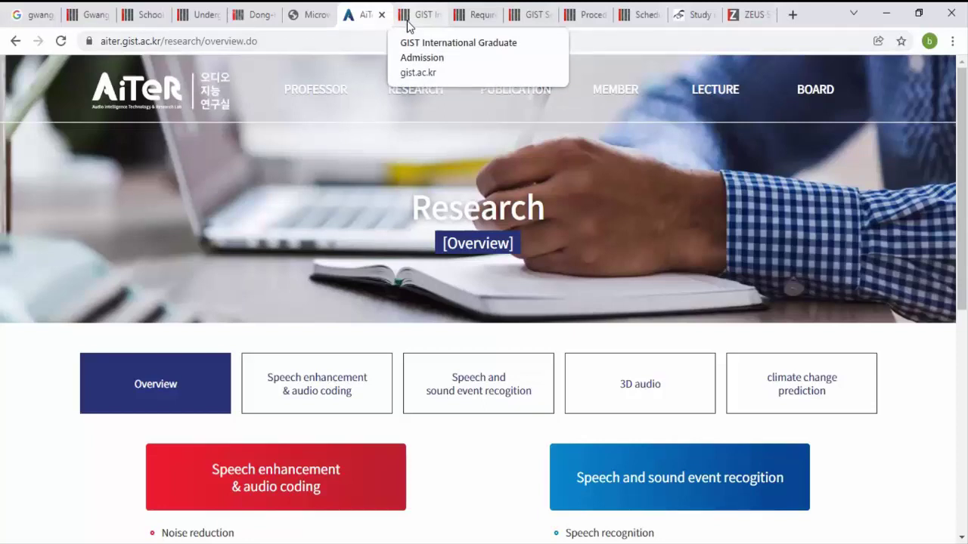
# Step: Glance over the GIST International Admission page, then switch to the Required Documents tab
pyautogui.click(407, 26)
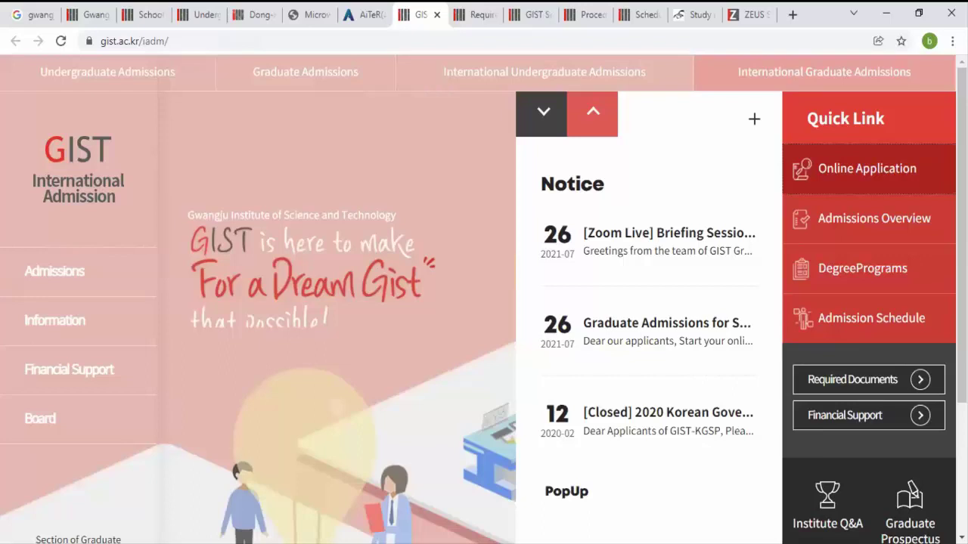
pyautogui.scroll(-2, 862, 446)
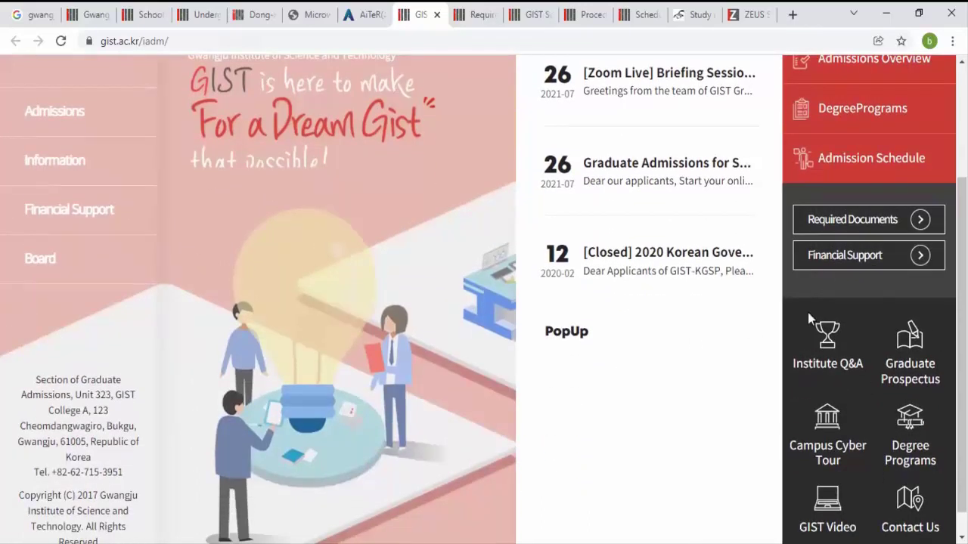
pyautogui.scroll(2, 725, 81)
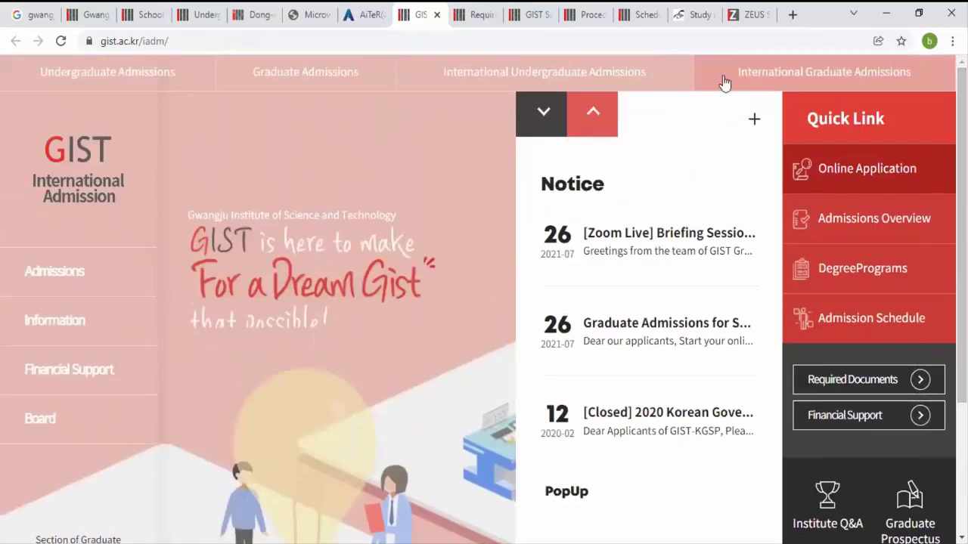
pyautogui.click(480, 14)
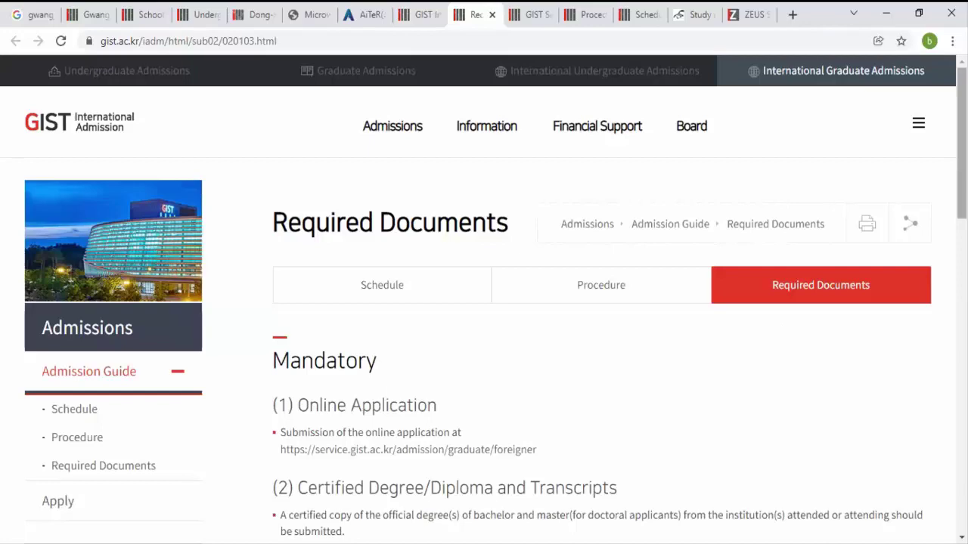
pyautogui.moveTo(962, 132); pyautogui.dragTo(962, 194)
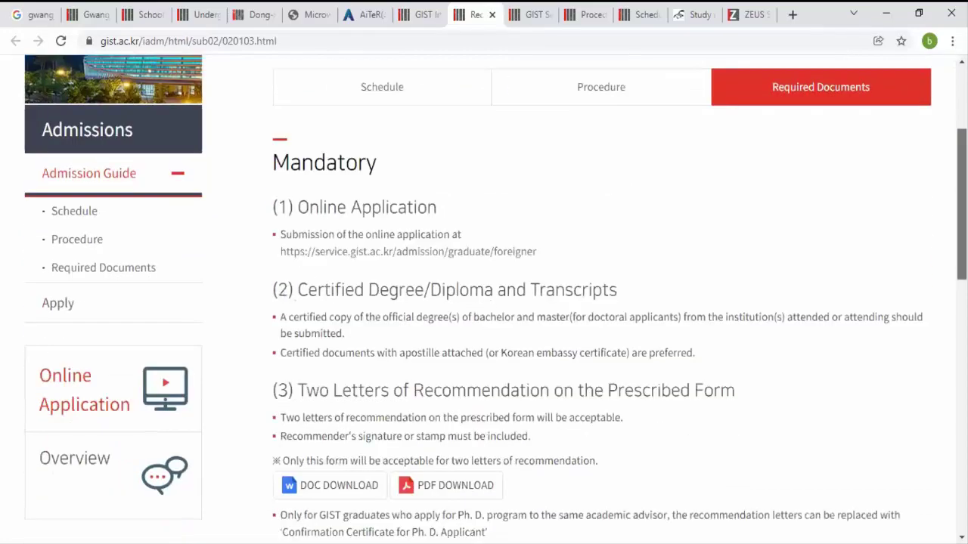
pyautogui.scroll(-1, 496, 299)
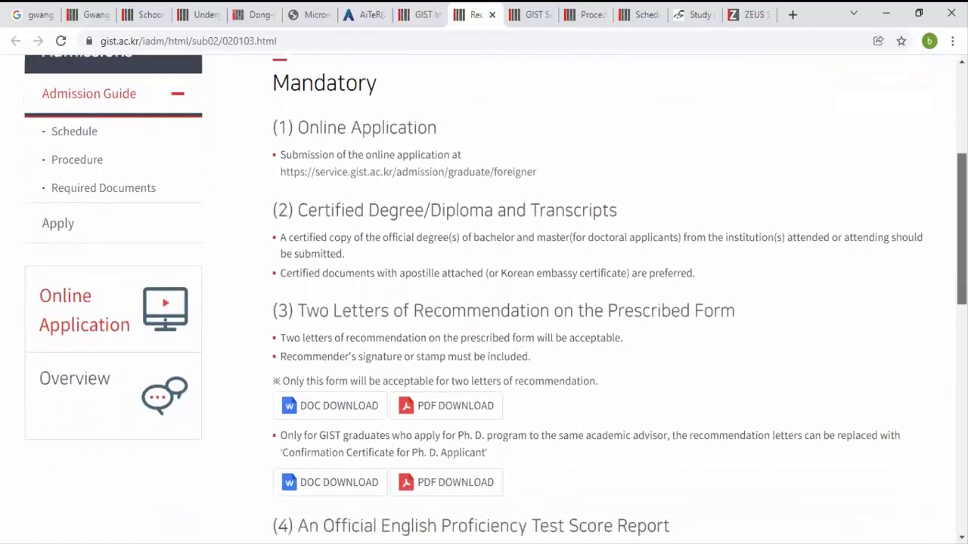
pyautogui.scroll(-2, 588, 295)
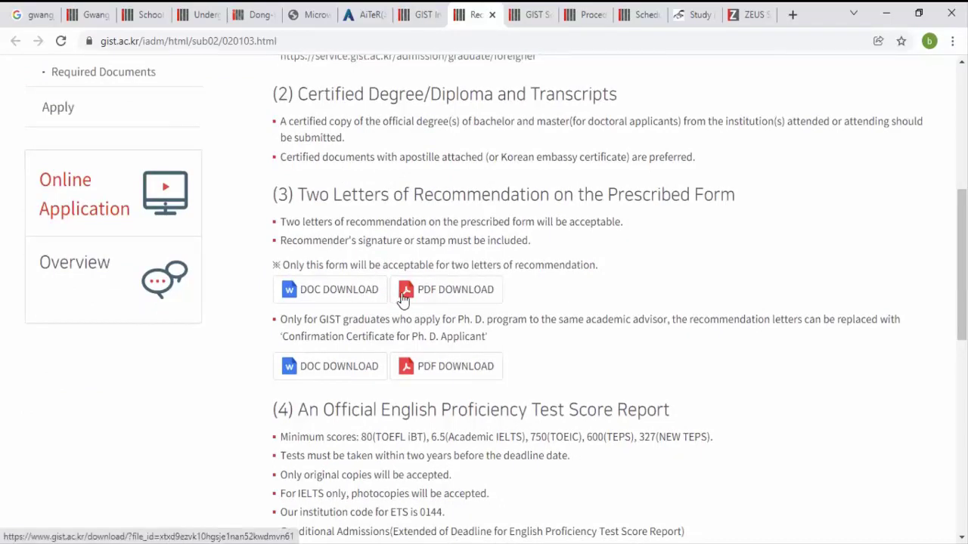
pyautogui.scroll(-3, 962, 302)
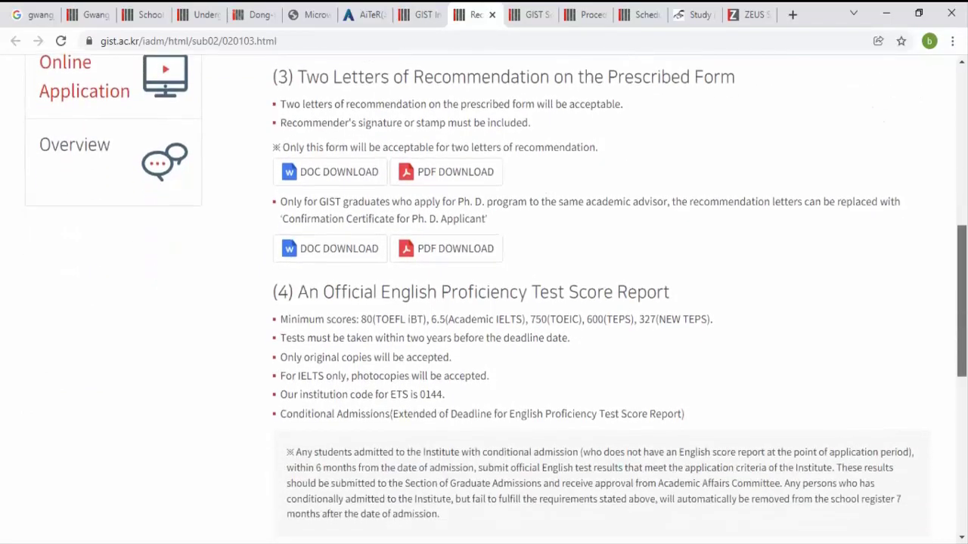
pyautogui.scroll(-1, 961, 326)
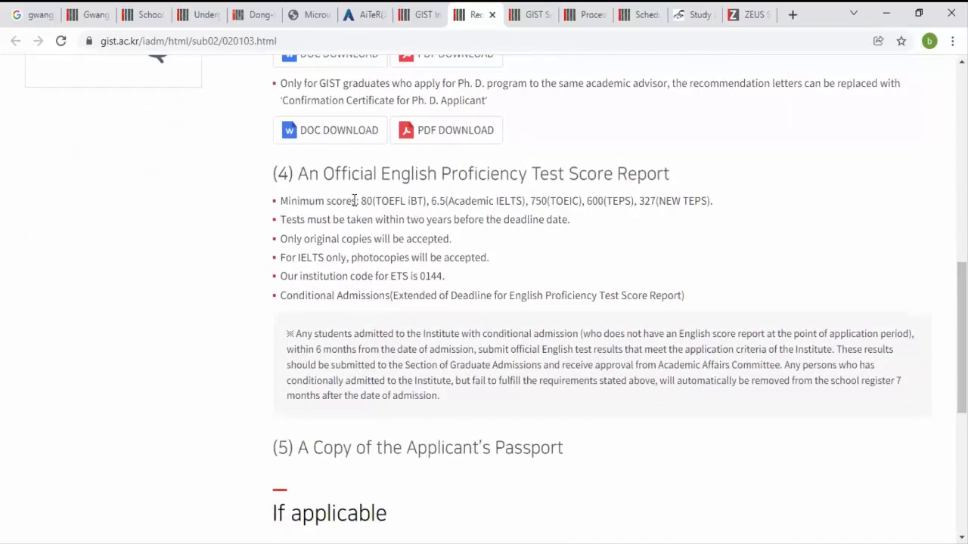
pyautogui.moveTo(361, 201); pyautogui.dragTo(390, 200)
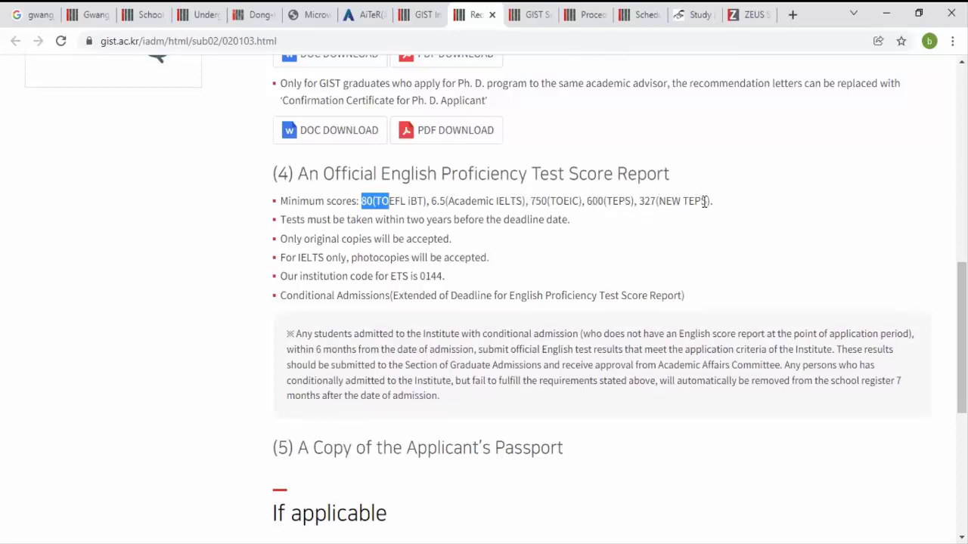
pyautogui.moveTo(639, 202); pyautogui.dragTo(674, 216)
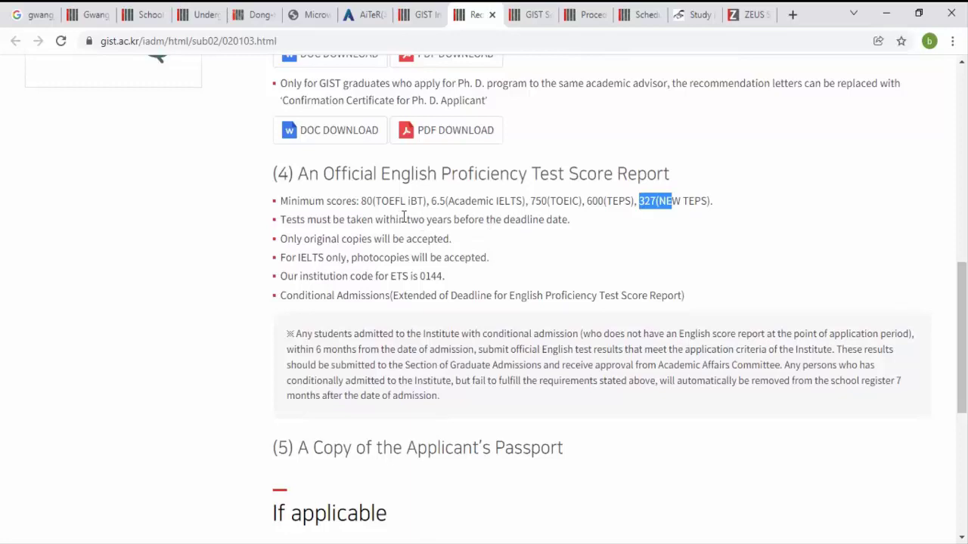
pyautogui.moveTo(405, 218); pyautogui.dragTo(447, 219)
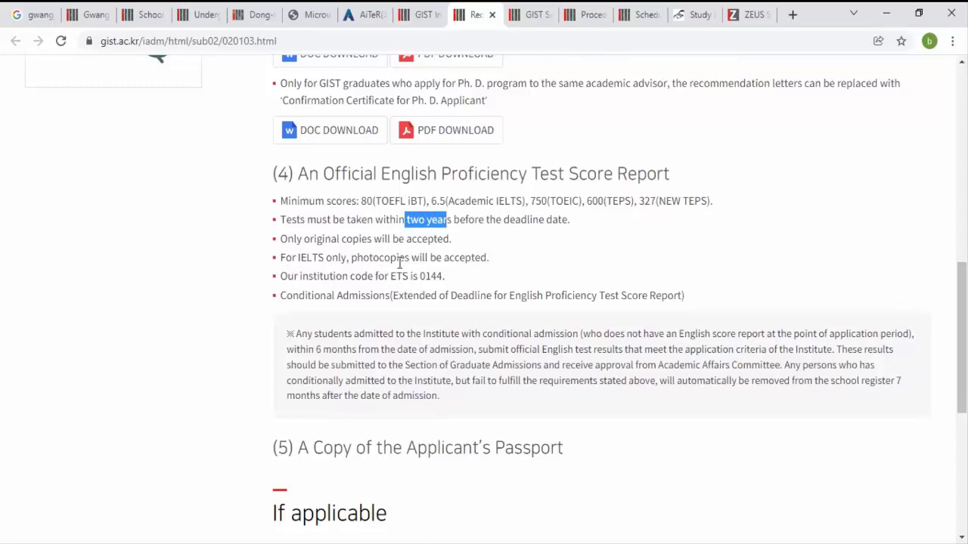
pyautogui.click(400, 263)
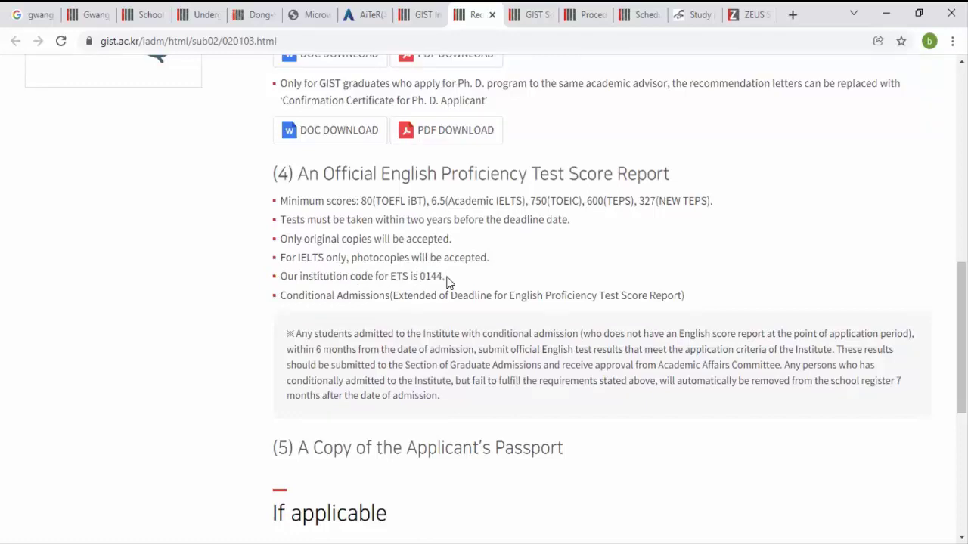
pyautogui.moveTo(388, 276); pyautogui.dragTo(450, 279)
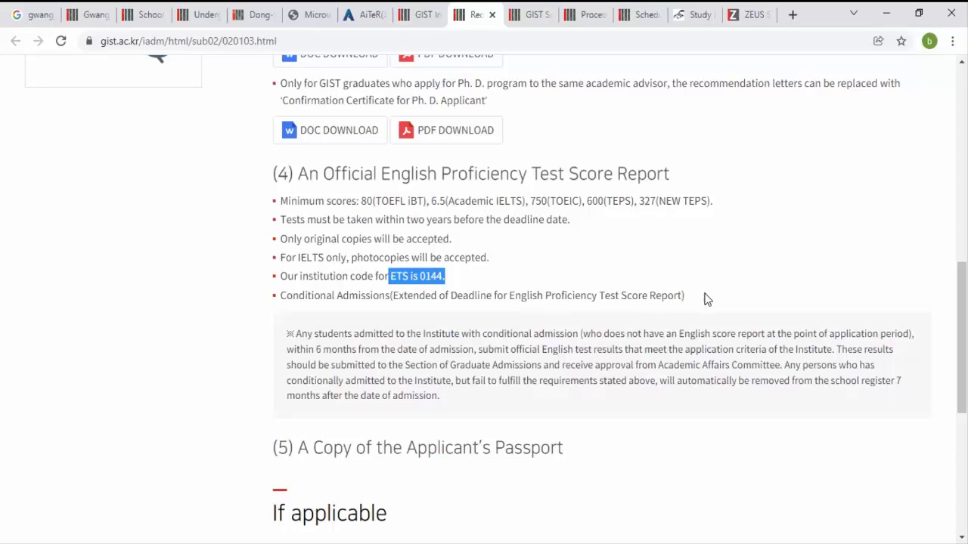
pyautogui.moveTo(703, 299); pyautogui.dragTo(282, 299)
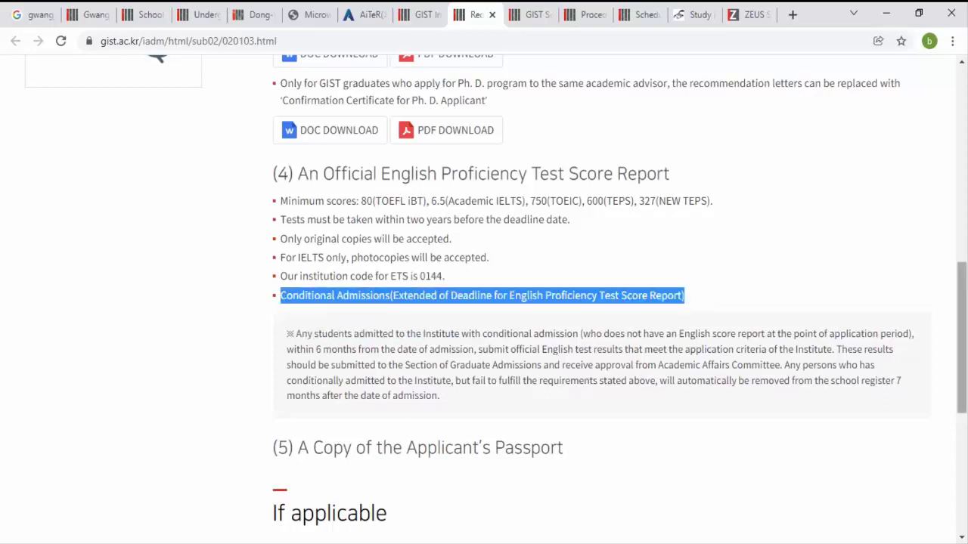
pyautogui.scroll(-2, 961, 340)
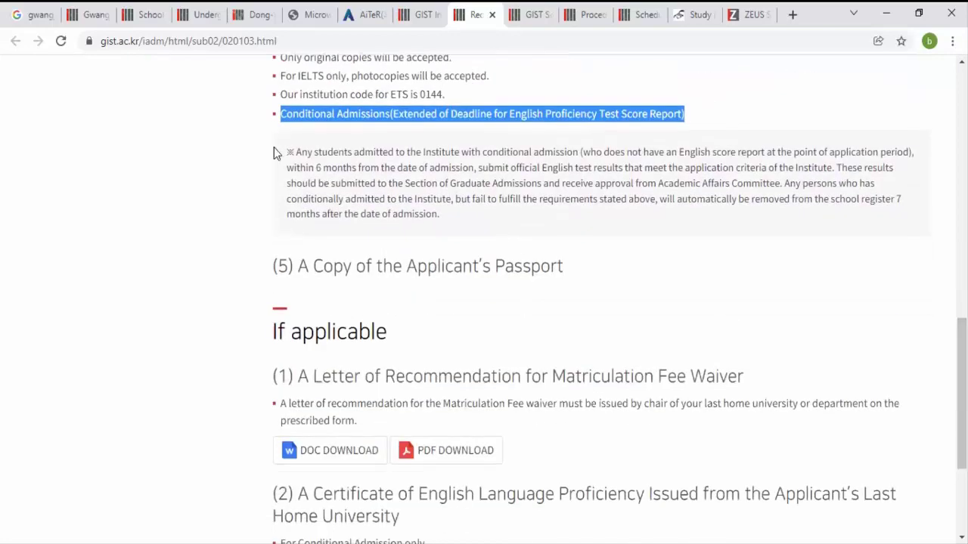
# Step: Highlight the conditional admission and passport notes, then download the fee waiver recommendation letter zip
pyautogui.moveTo(294, 151); pyautogui.dragTo(520, 223)
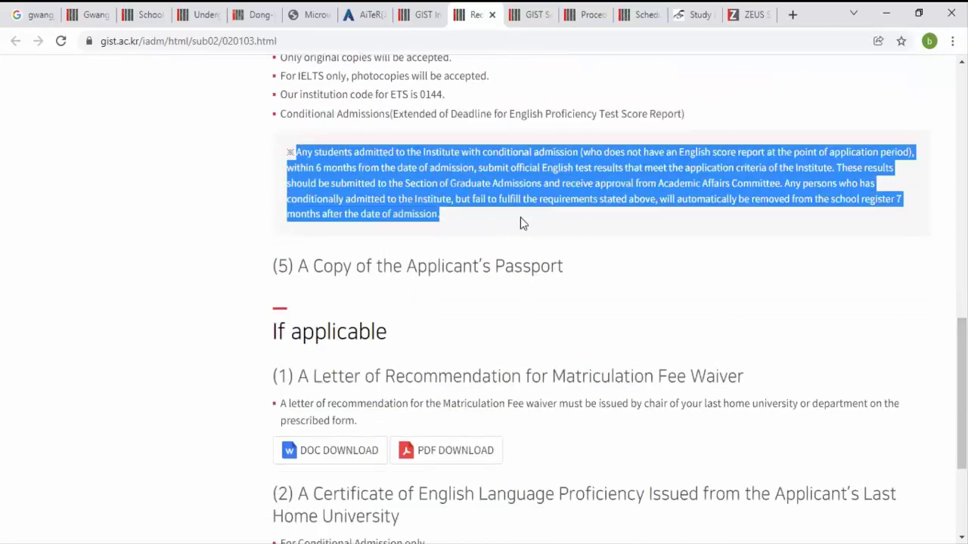
pyautogui.click(194, 225)
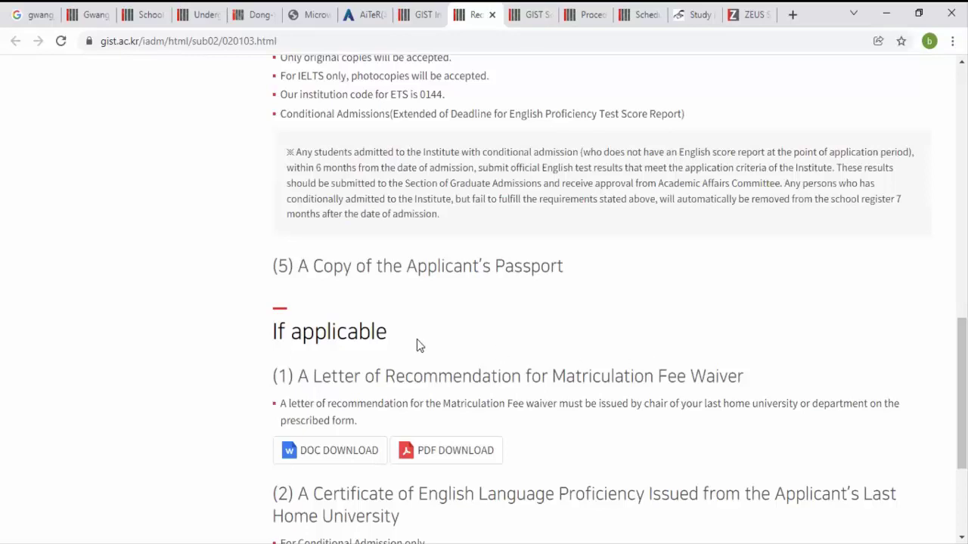
pyautogui.moveTo(577, 269); pyautogui.dragTo(261, 281)
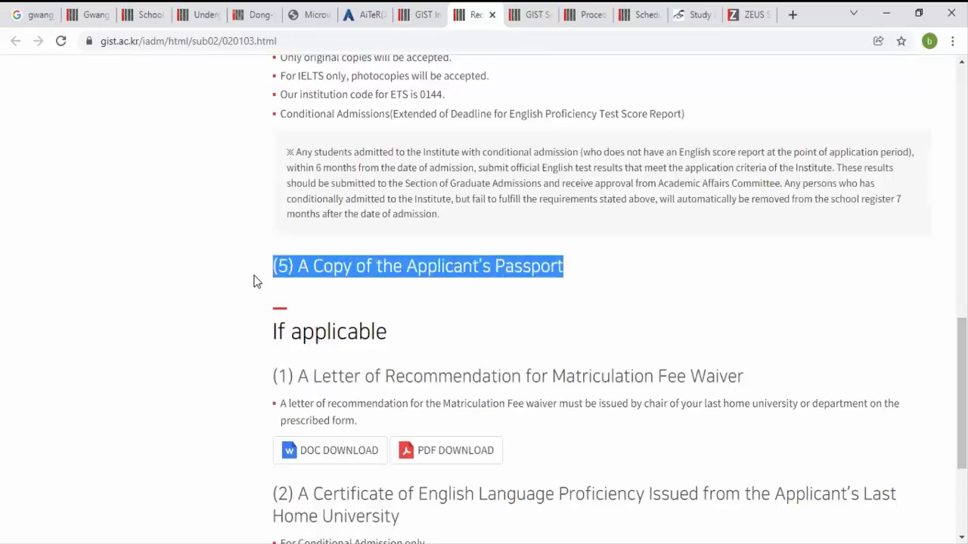
pyautogui.click(255, 281)
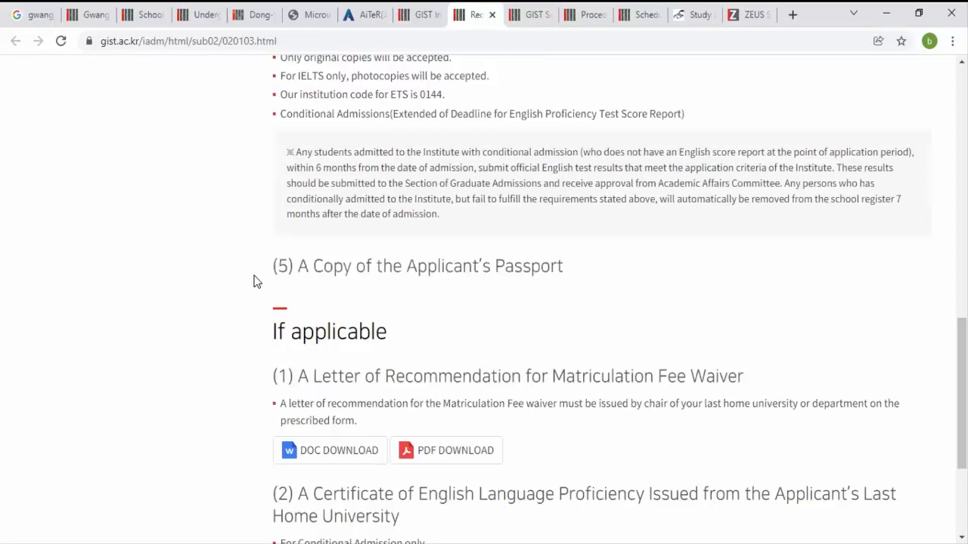
pyautogui.scroll(-2, 254, 282)
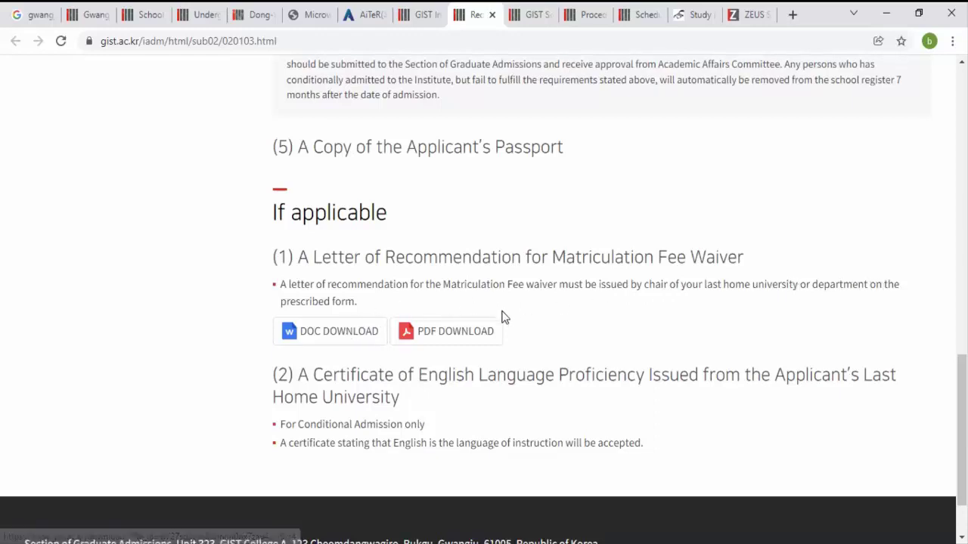
pyautogui.click(374, 335)
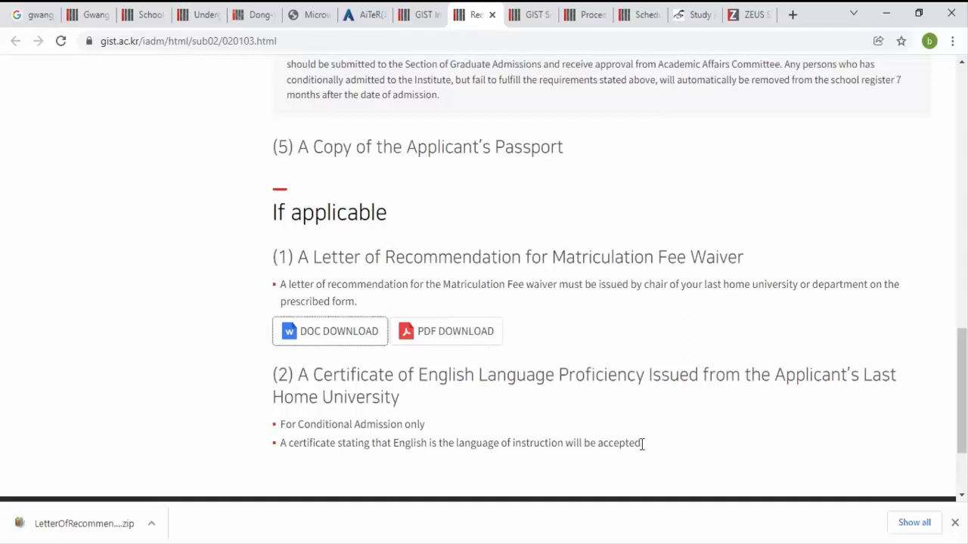
# Step: Highlight the language-of-instruction certificate lines, then switch to the GIST Scholarships tab
pyautogui.moveTo(641, 444); pyautogui.dragTo(255, 428)
pyautogui.click(255, 429)
pyautogui.moveTo(664, 454); pyautogui.dragTo(277, 432)
pyautogui.click(213, 354)
pyautogui.scroll(-2, 962, 378)
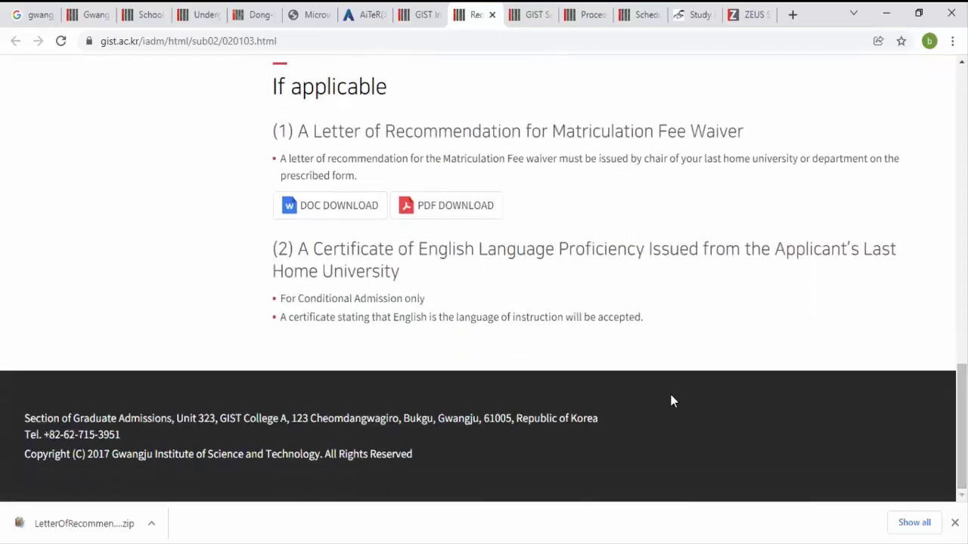
pyautogui.click(528, 11)
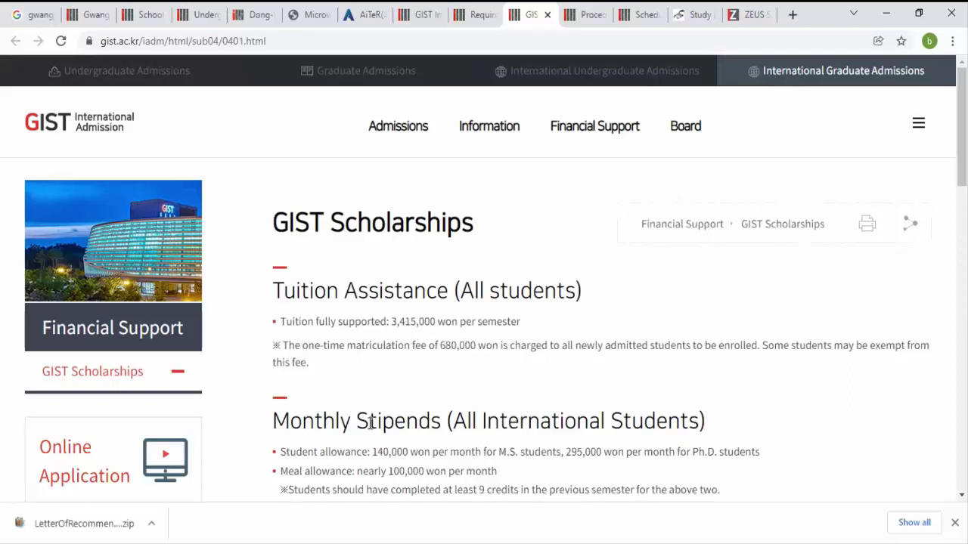
pyautogui.scroll(-3, 483, 282)
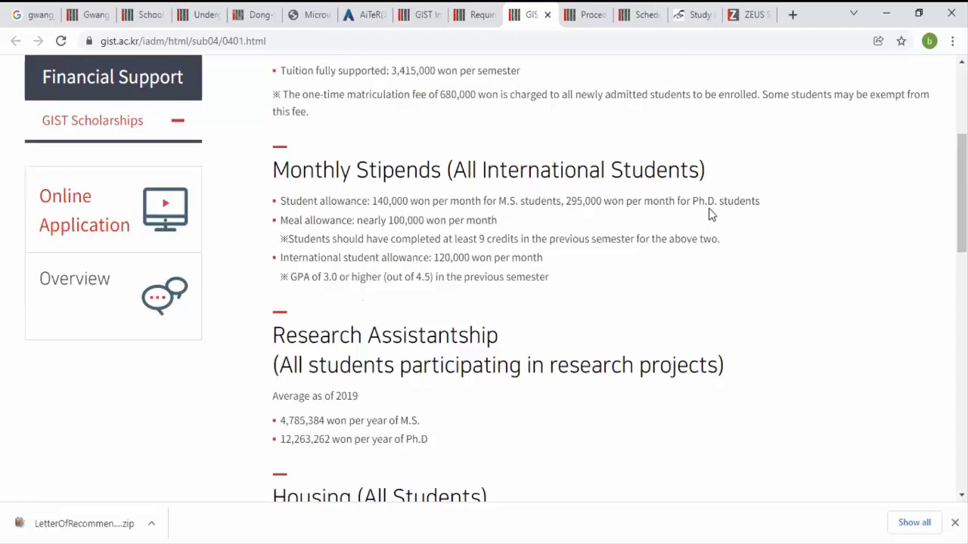
pyautogui.doubleClick(567, 201)
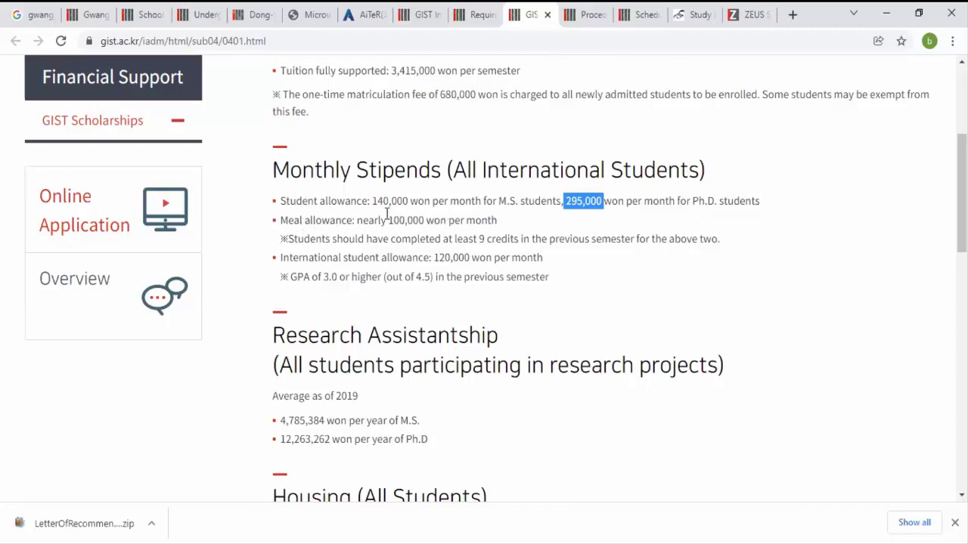
pyautogui.moveTo(388, 220); pyautogui.dragTo(424, 220)
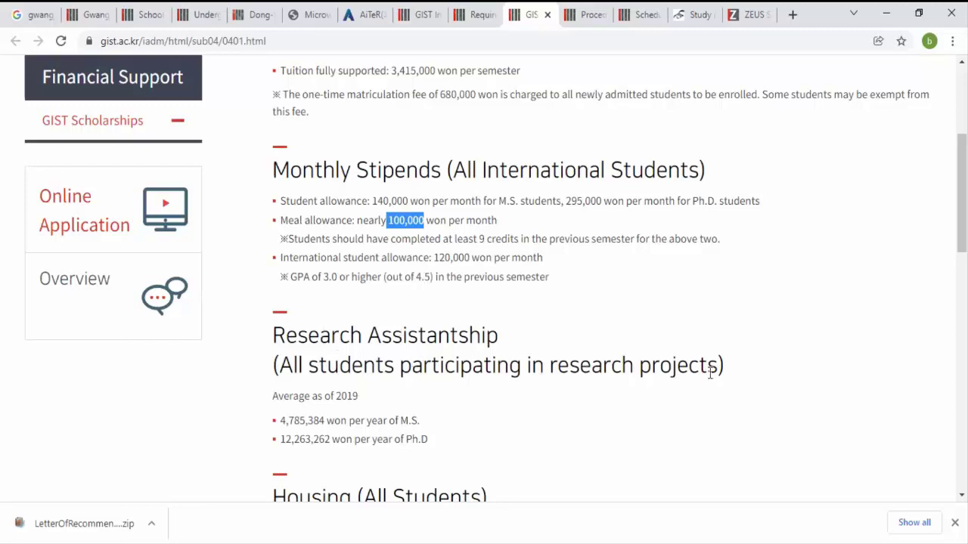
pyautogui.scroll(-3, 484, 290)
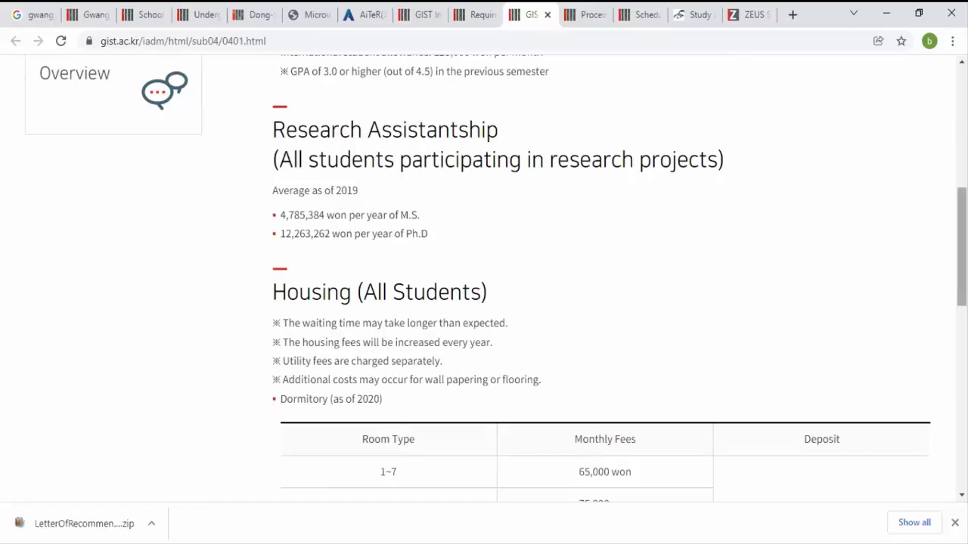
pyautogui.scroll(-4, 496, 277)
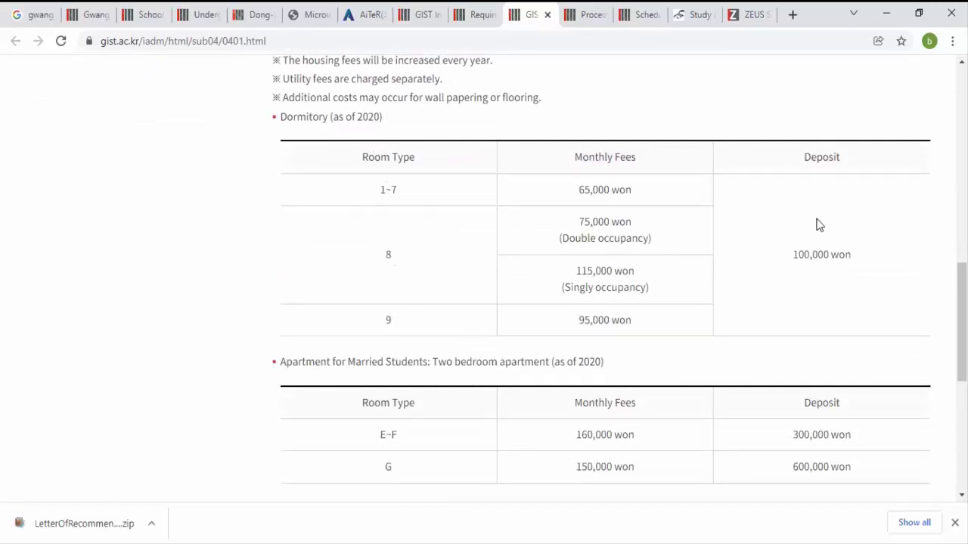
pyautogui.moveTo(813, 256); pyautogui.dragTo(865, 259)
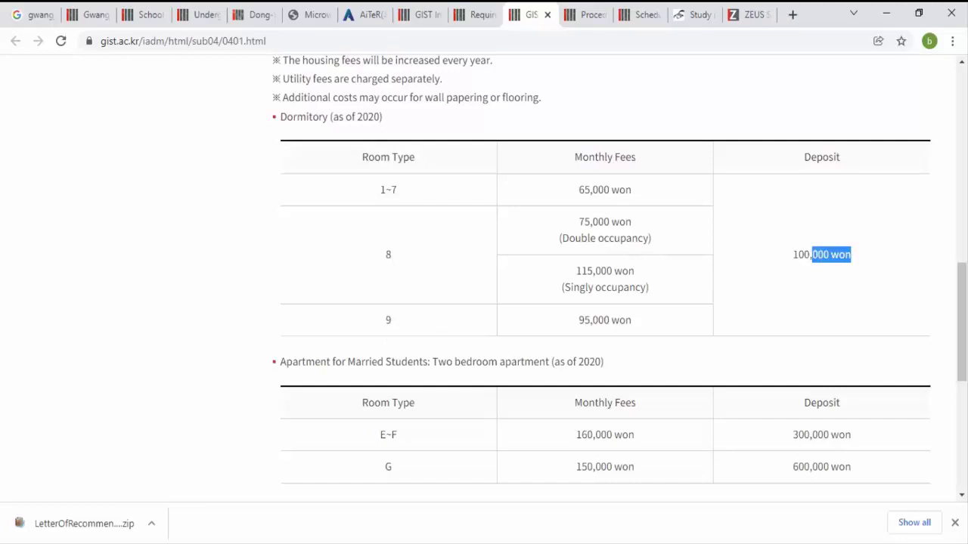
pyautogui.scroll(-3, 911, 130)
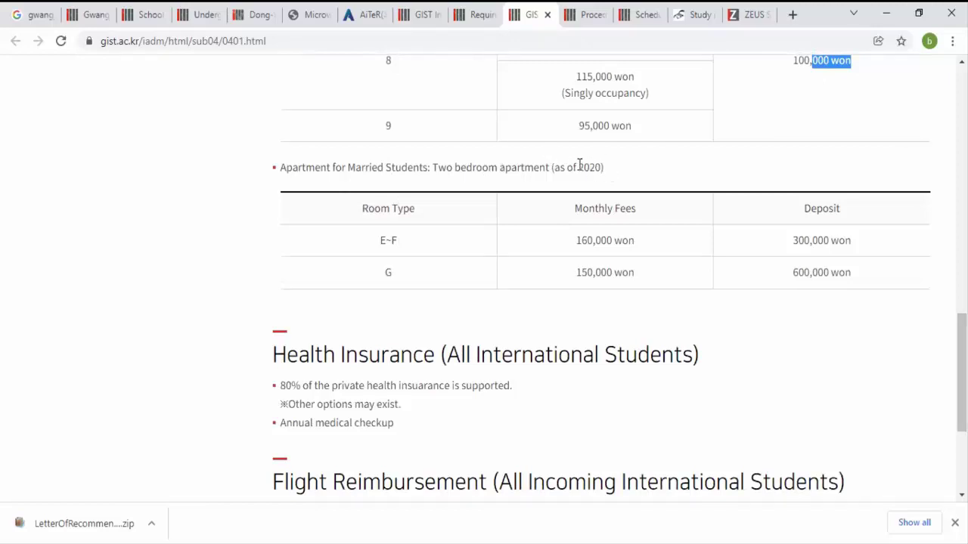
pyautogui.moveTo(580, 165); pyautogui.dragTo(604, 166)
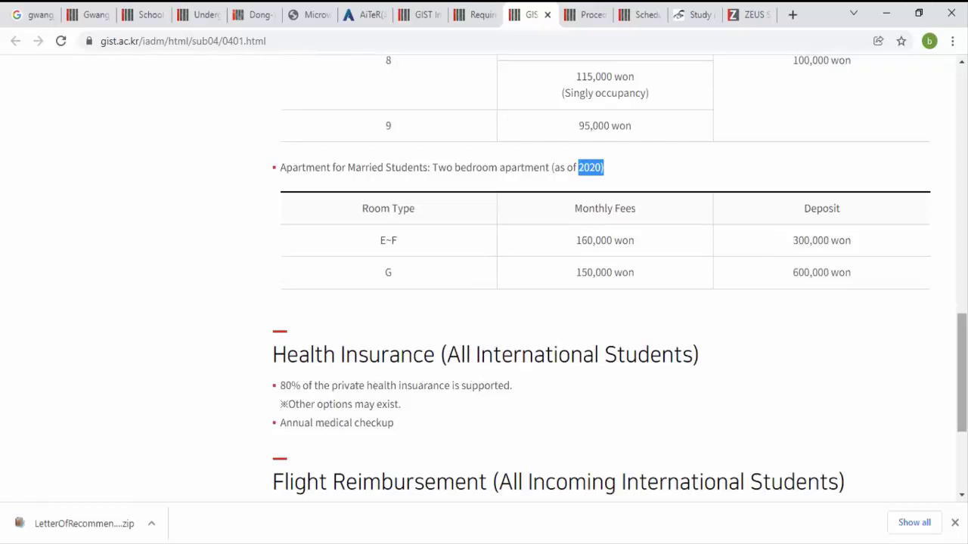
pyautogui.scroll(-3, 961, 371)
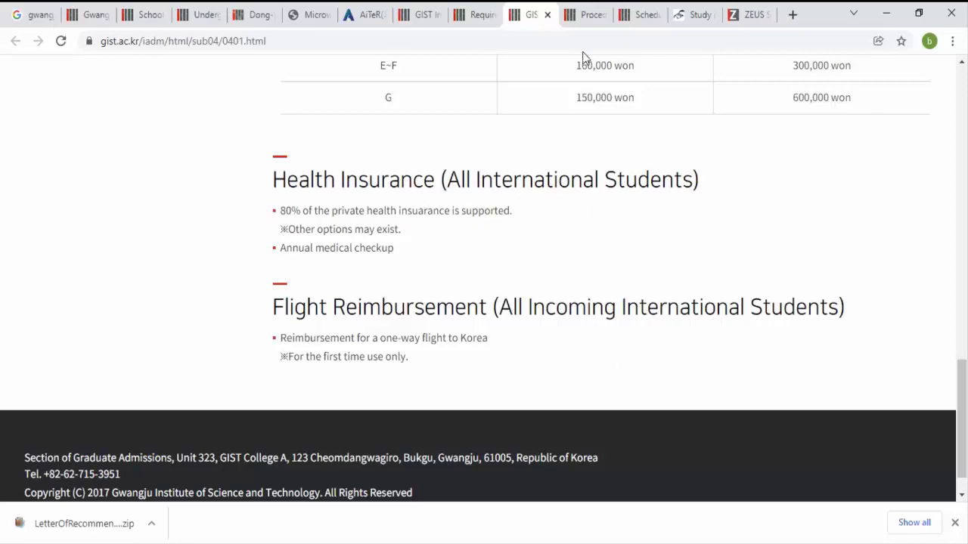
pyautogui.click(588, 16)
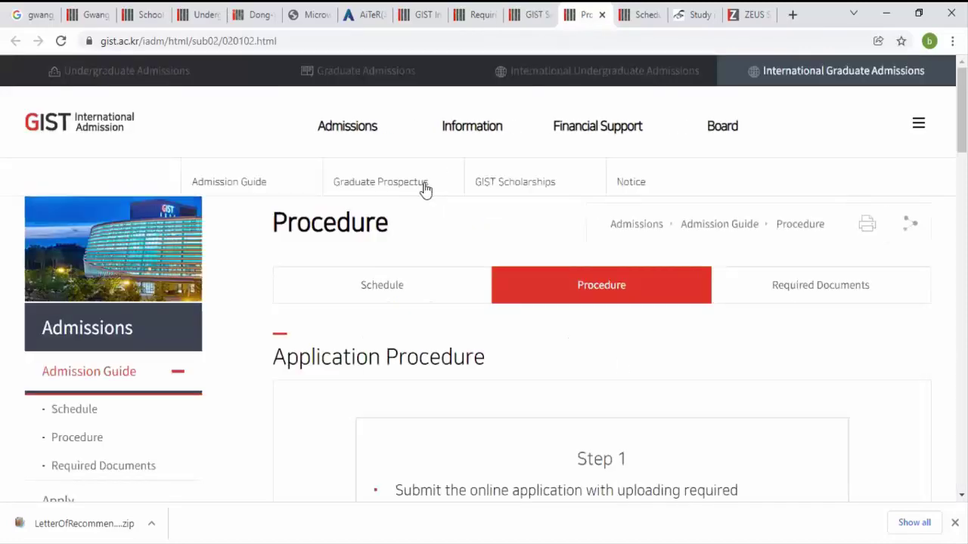
# Step: Scroll the Procedure page through Steps 1–5, past the 680,000 won matriculation fee, to English Requirements
pyautogui.scroll(-1, 604, 303)
pyautogui.scroll(-5, 484, 278)
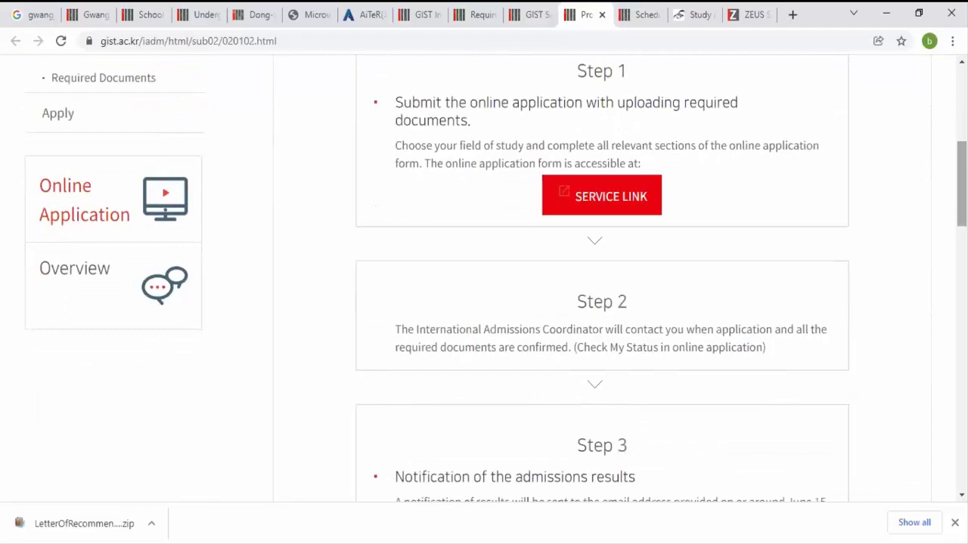
pyautogui.scroll(-4, 484, 278)
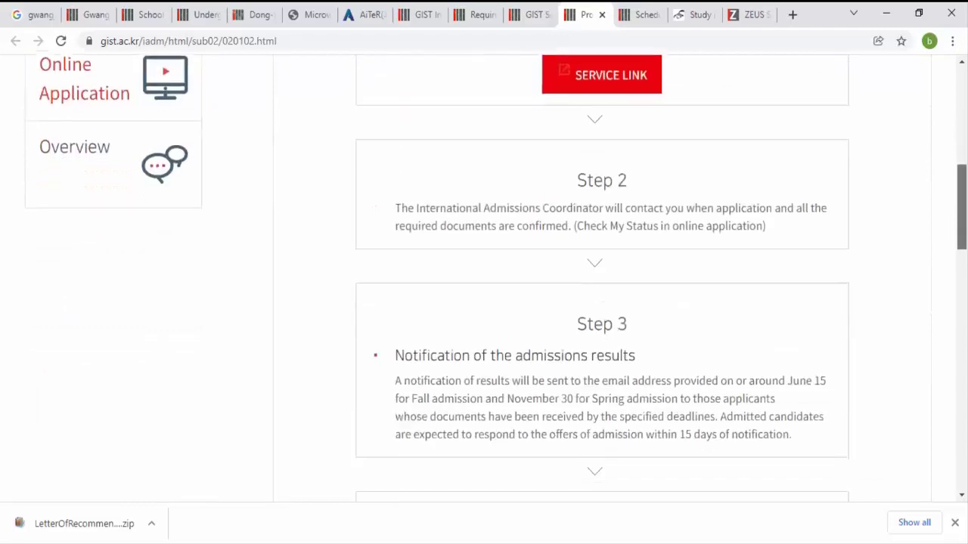
pyautogui.scroll(-4, 484, 278)
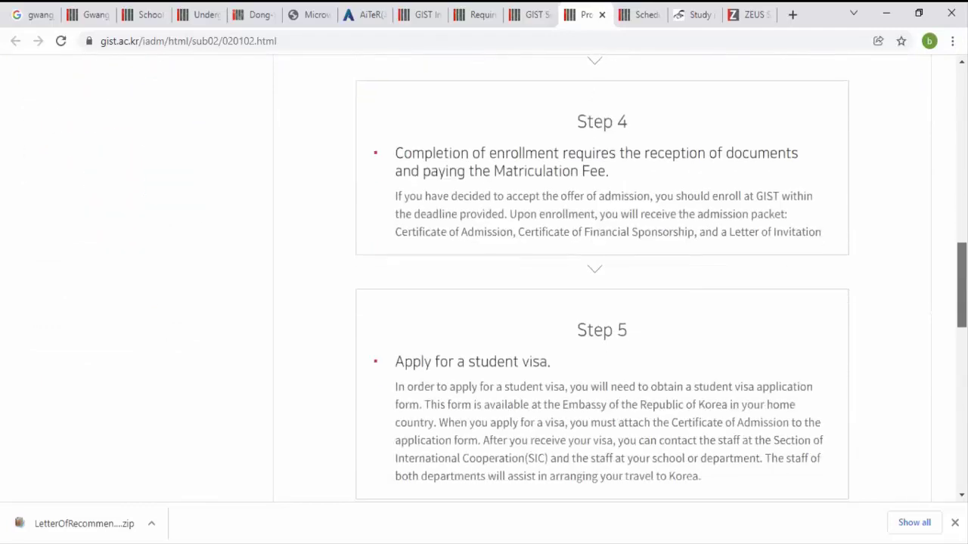
pyautogui.scroll(-4, 484, 278)
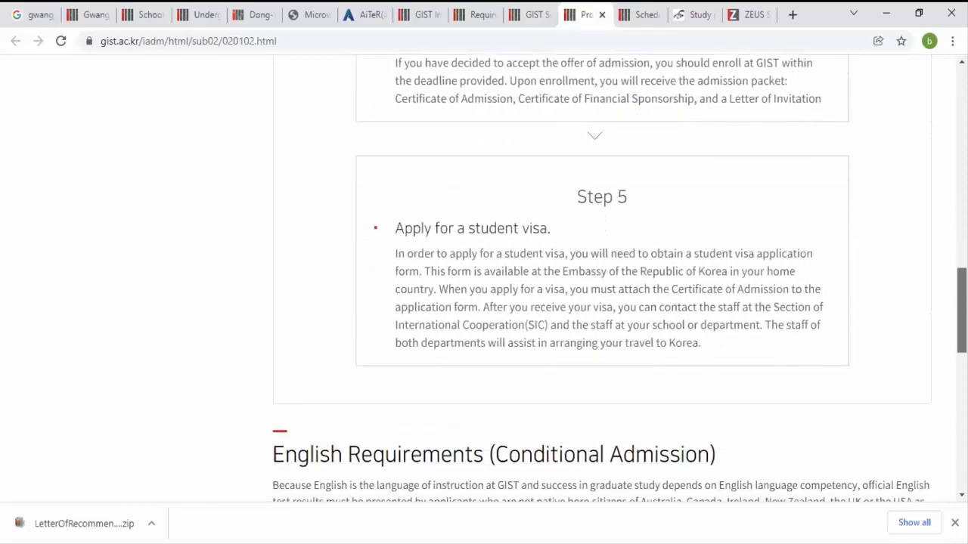
pyautogui.scroll(-8, 484, 278)
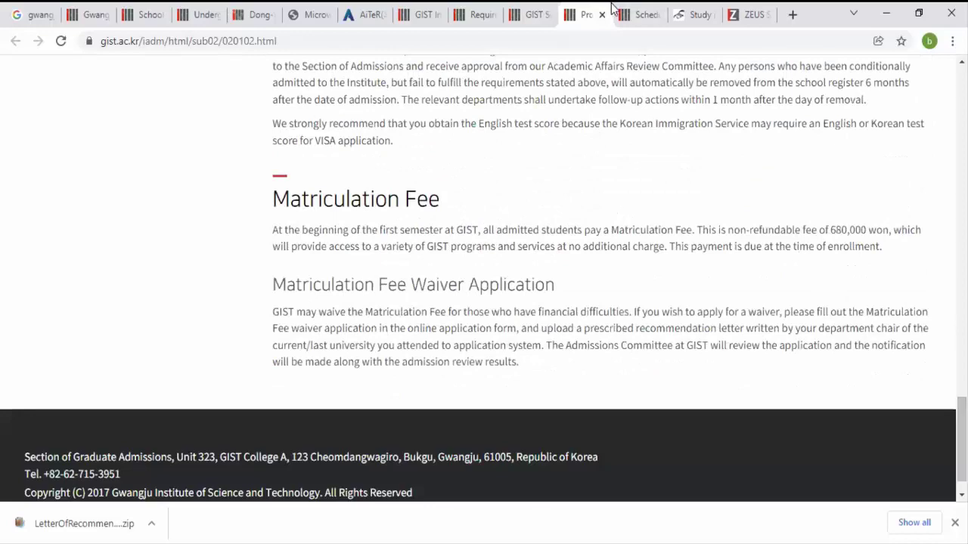
# Step: Check the GIST admission schedule table, then switch to the Study in Korea GIST page
pyautogui.click(618, 12)
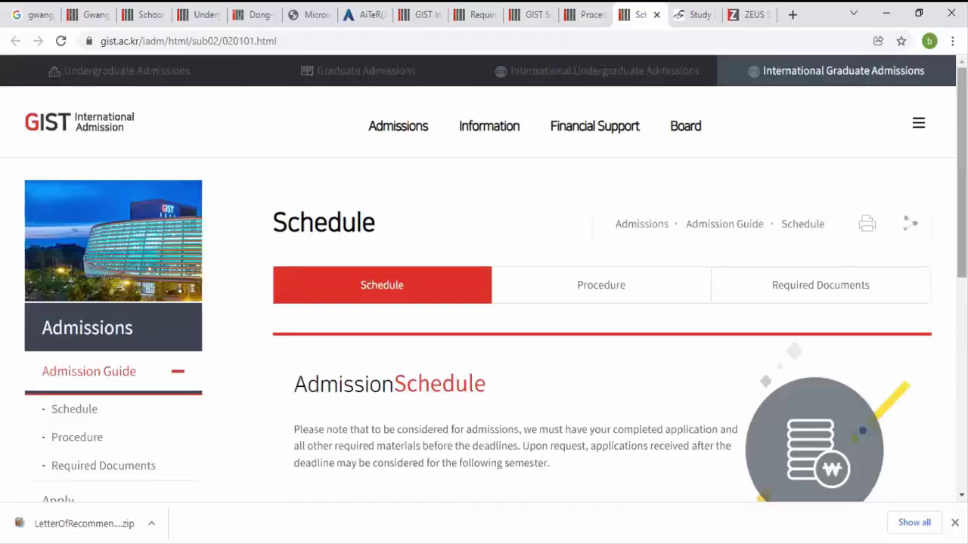
pyautogui.scroll(-5, 425, 410)
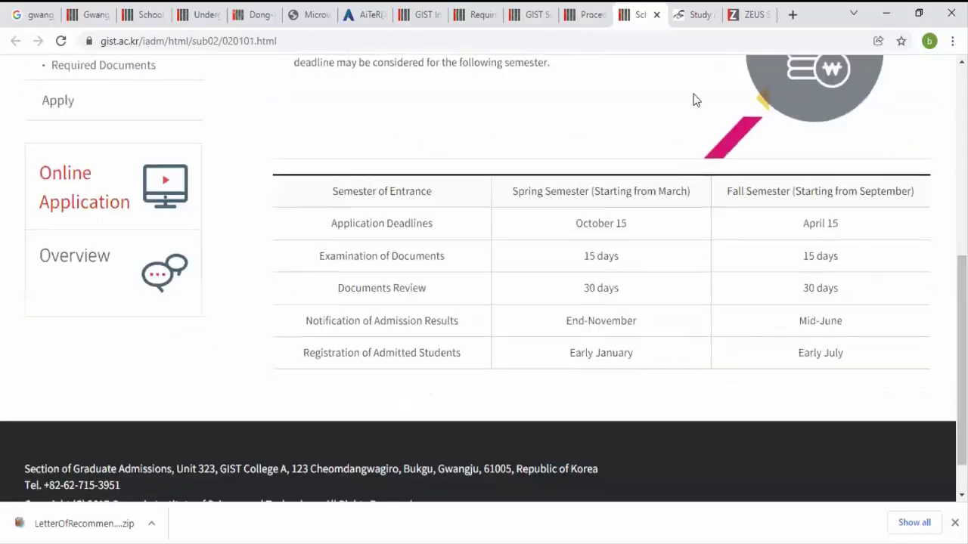
pyautogui.click(692, 13)
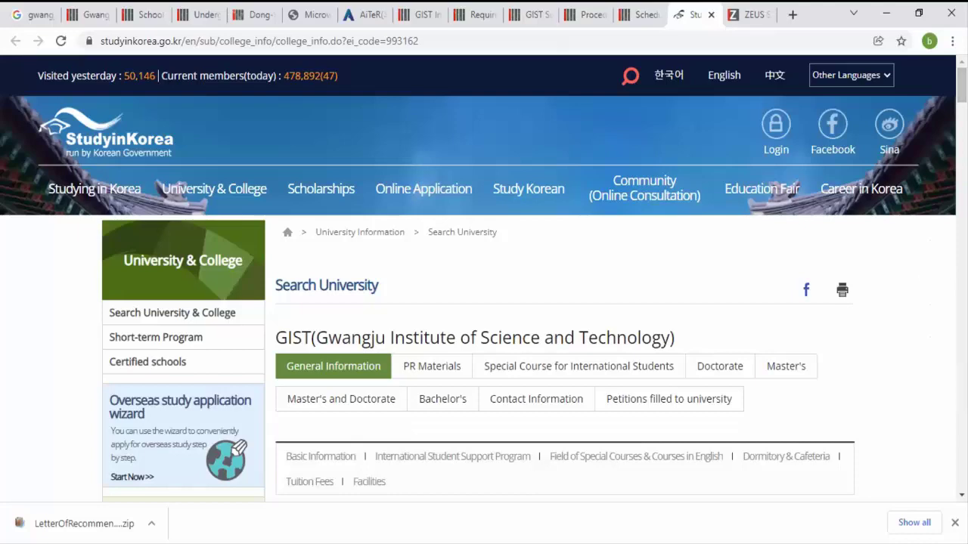
# Step: Scroll past Basic Korean courses to Scholarship Support and highlight 'GIST Scholarships for International Students'
pyautogui.scroll(-4, 961, 83)
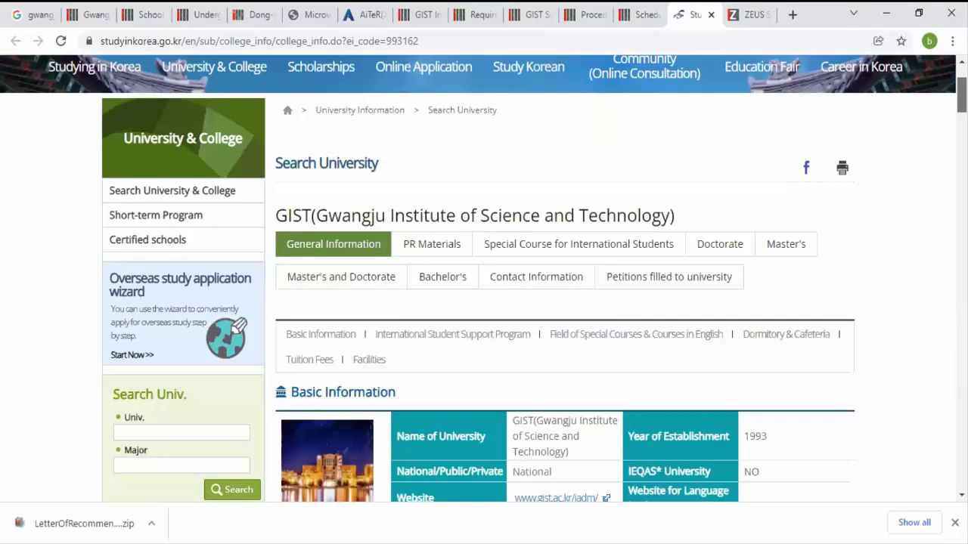
pyautogui.scroll(-5, 535, 278)
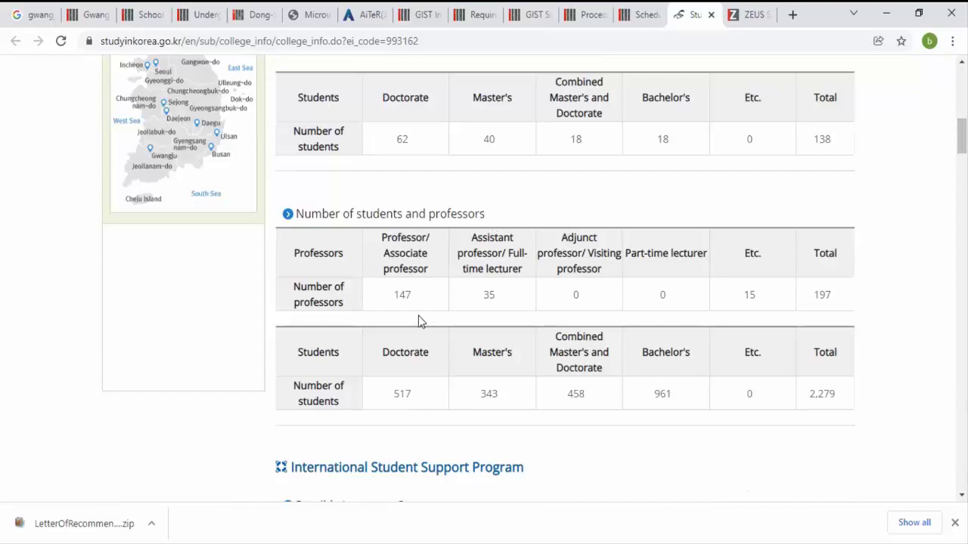
pyautogui.moveTo(961, 136); pyautogui.dragTo(961, 168)
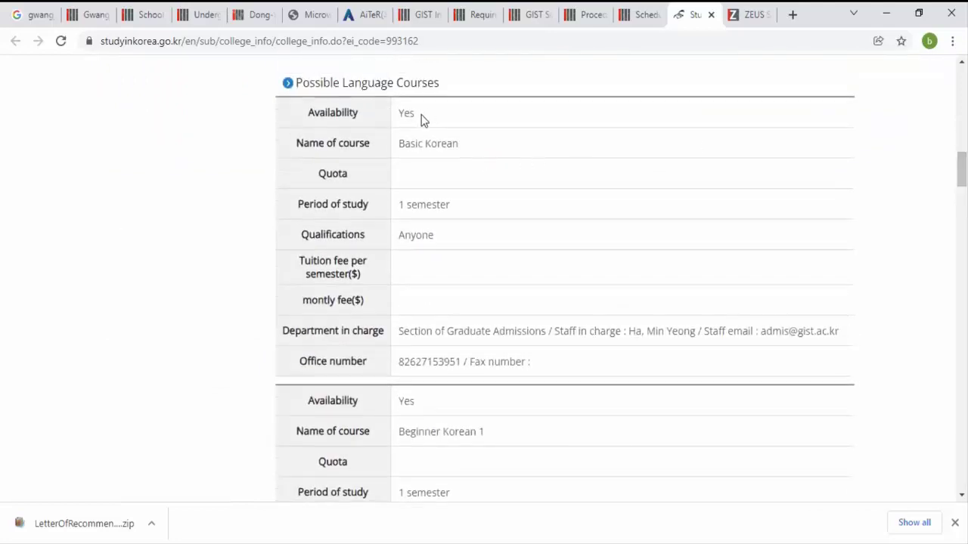
pyautogui.moveTo(422, 113); pyautogui.dragTo(394, 115)
pyautogui.moveTo(961, 169); pyautogui.dragTo(961, 333)
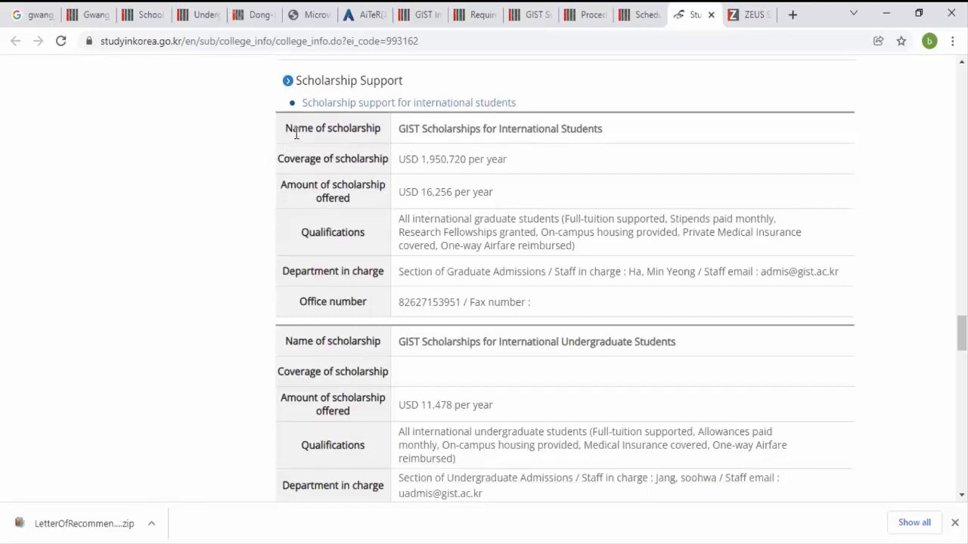
pyautogui.moveTo(397, 128); pyautogui.dragTo(607, 131)
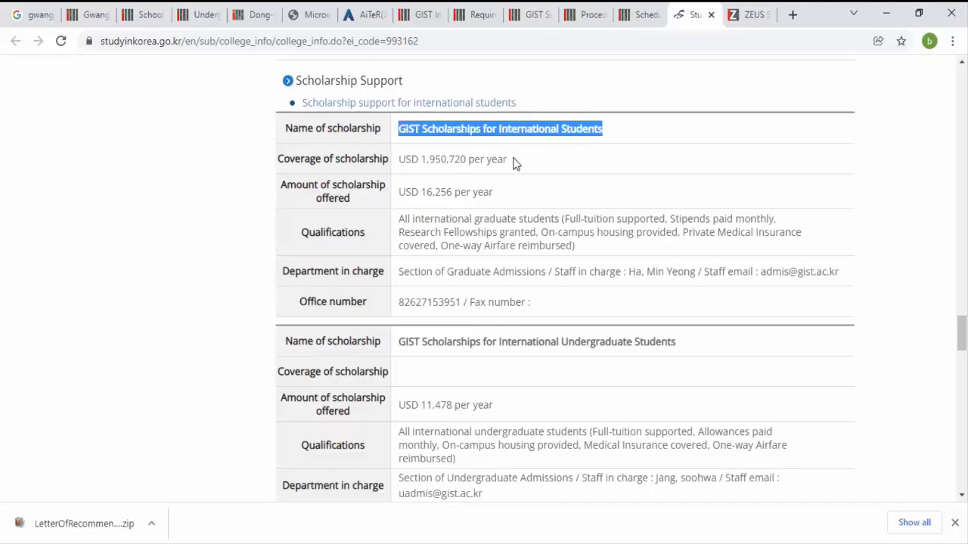
pyautogui.click(506, 161)
pyautogui.moveTo(506, 162); pyautogui.dragTo(399, 163)
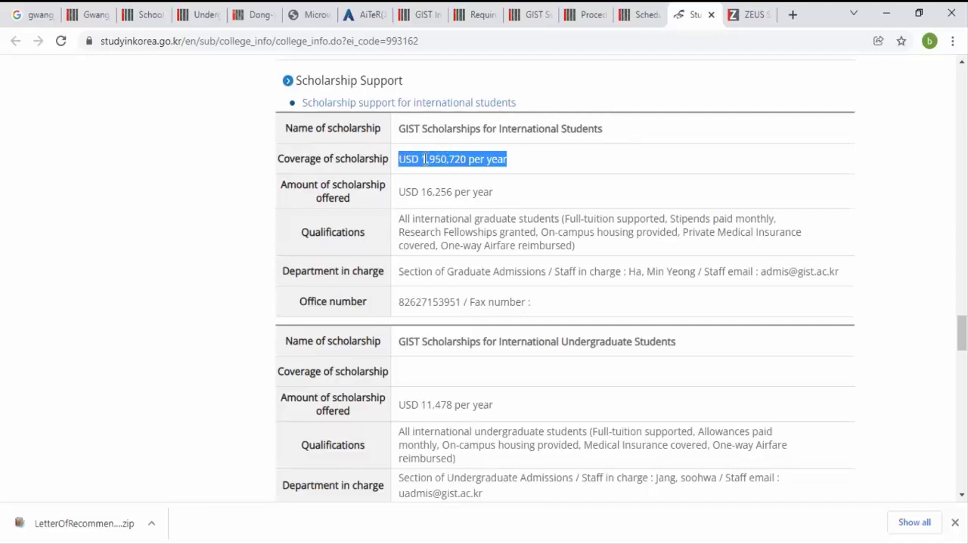
pyautogui.click(530, 158)
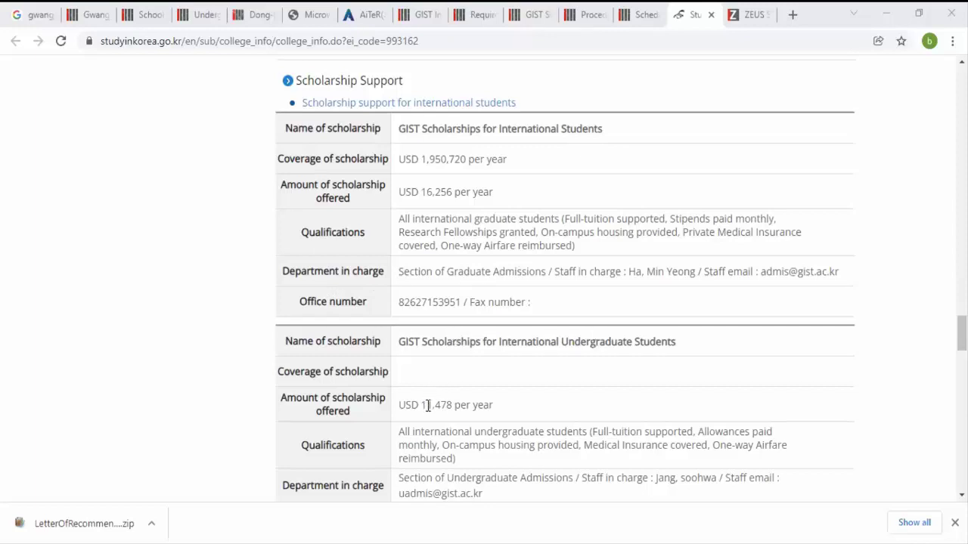
pyautogui.moveTo(422, 405); pyautogui.dragTo(493, 409)
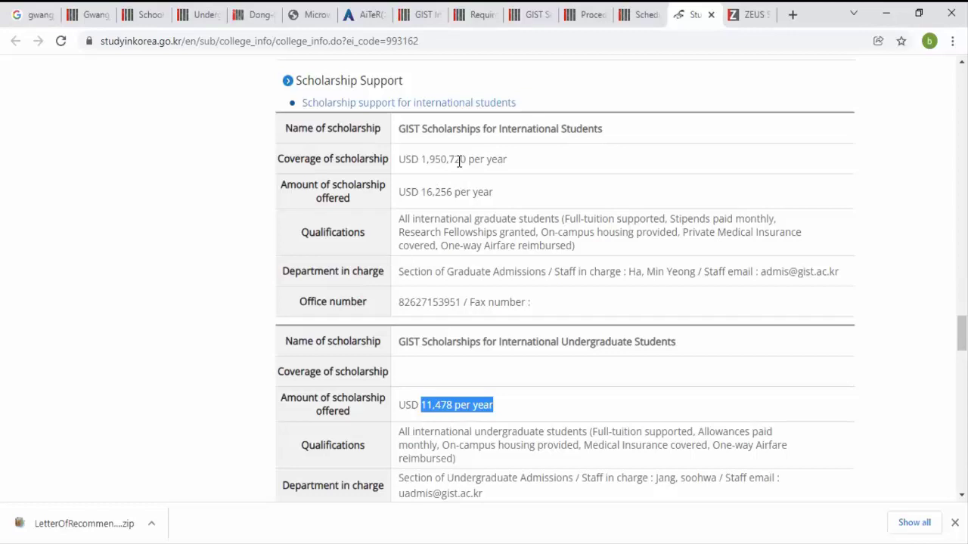
pyautogui.scroll(-1, 459, 161)
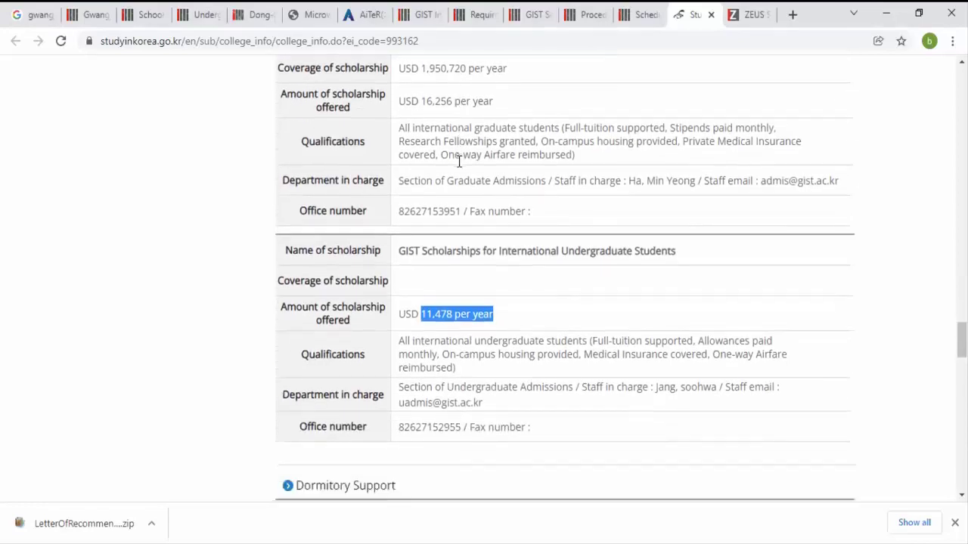
# Step: Browse the dormitory, facilities and tuition sections, then go to the GIST ZEUS application login
pyautogui.scroll(-1, 460, 167)
pyautogui.scroll(-3, 461, 166)
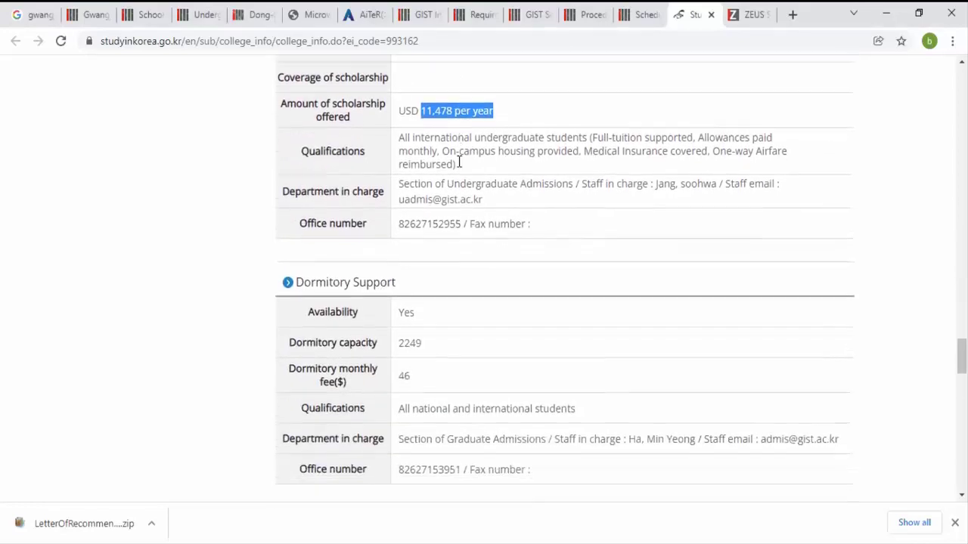
pyautogui.scroll(-5, 460, 163)
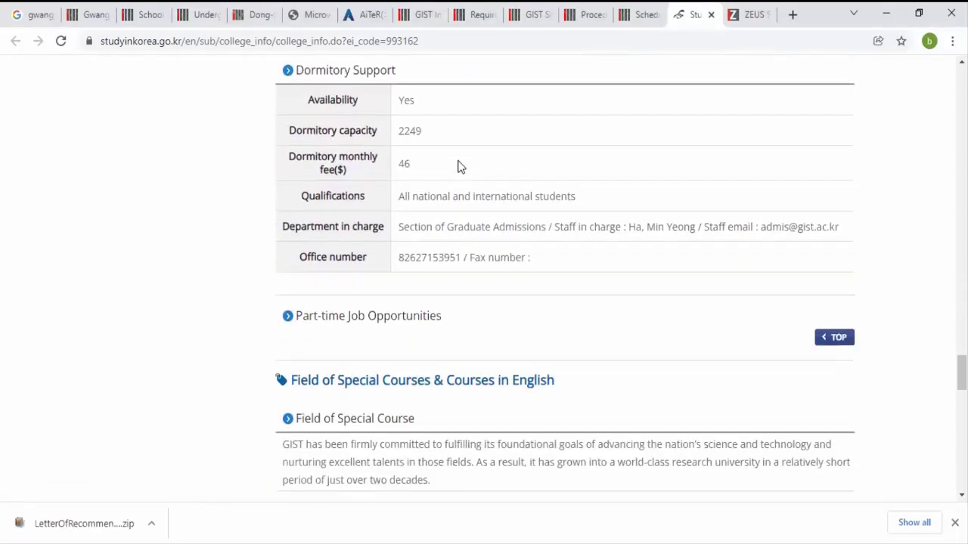
pyautogui.scroll(-3, 459, 165)
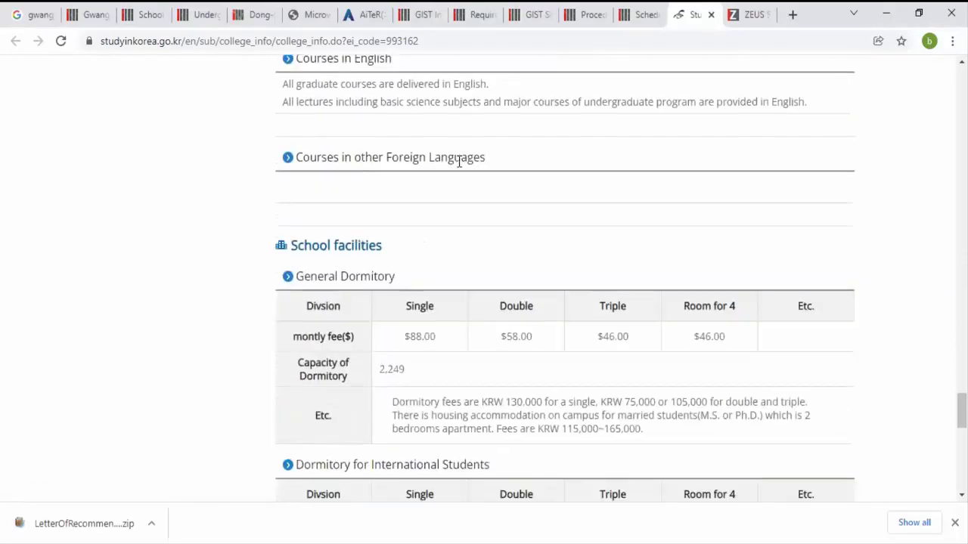
pyautogui.scroll(-2, 460, 163)
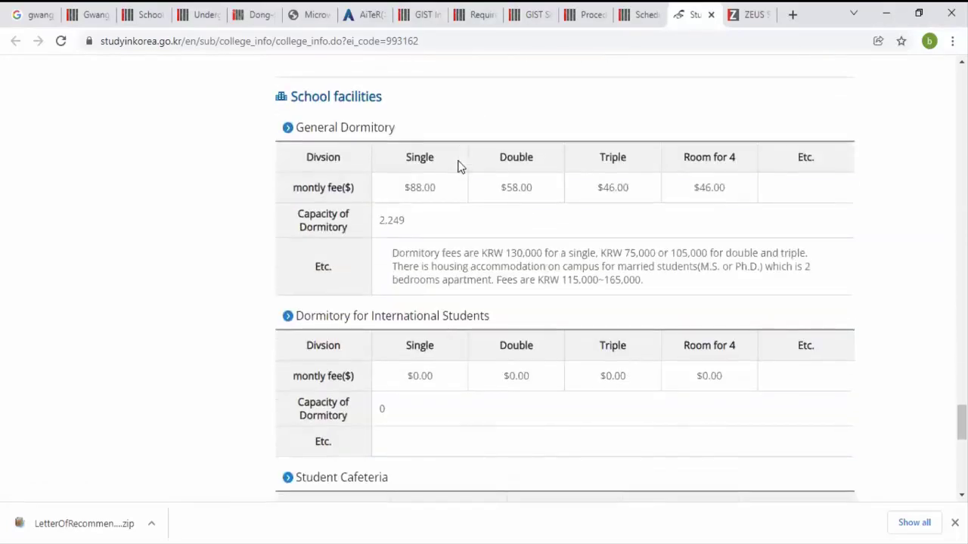
pyautogui.scroll(-1, 459, 167)
pyautogui.scroll(-4, 459, 166)
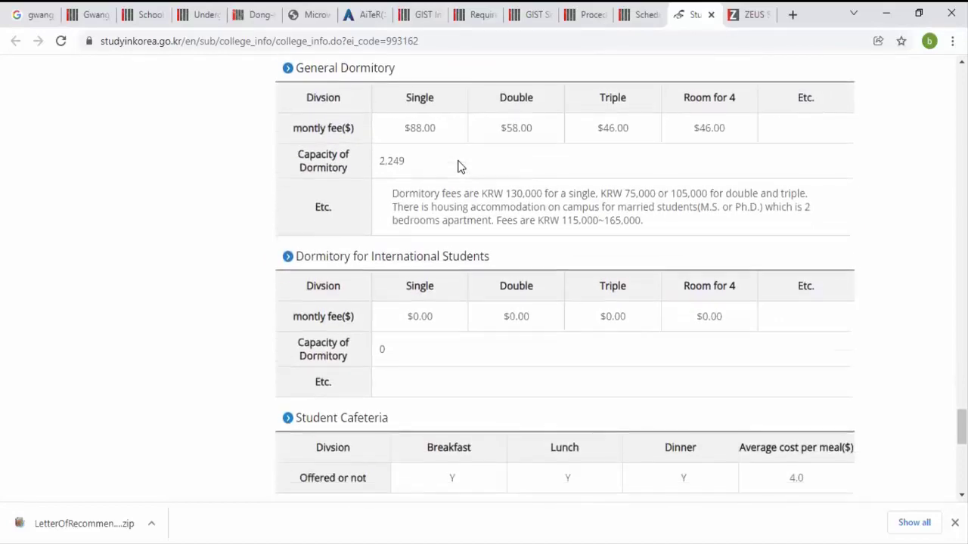
pyautogui.scroll(-4, 458, 165)
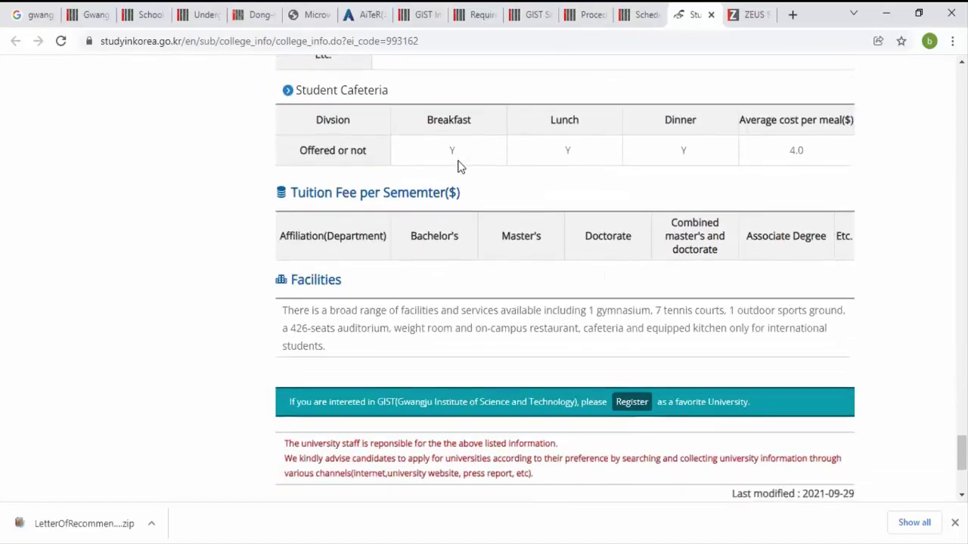
pyautogui.scroll(1, 459, 165)
pyautogui.scroll(15, 459, 164)
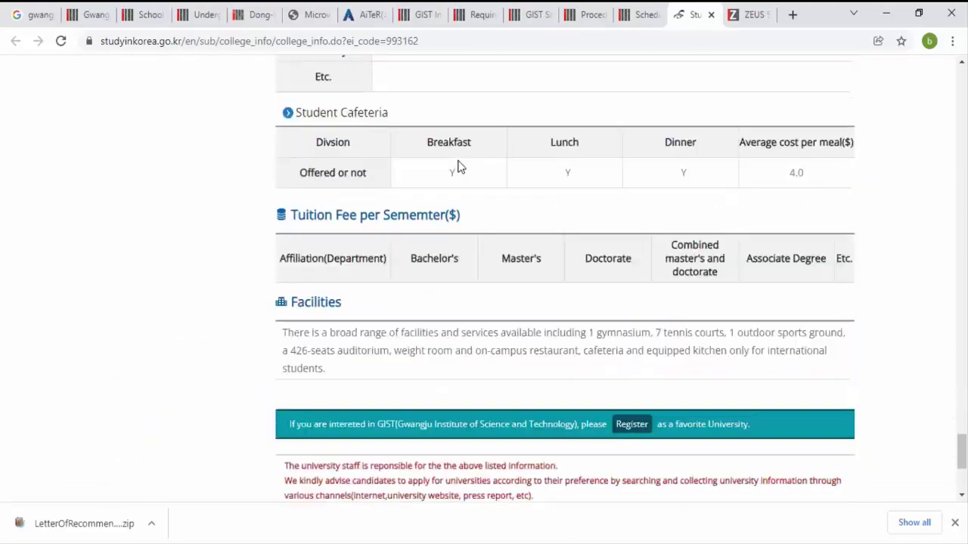
pyautogui.scroll(20, 459, 164)
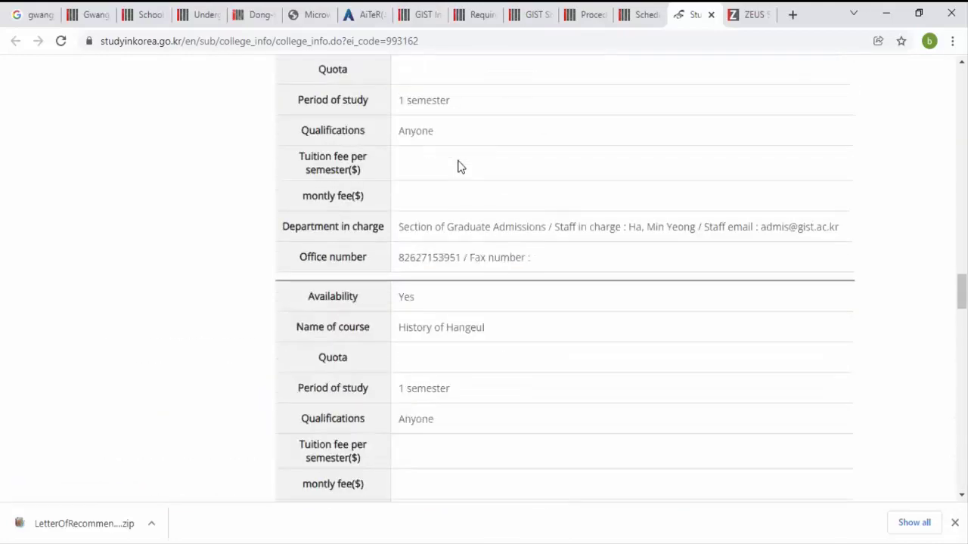
pyautogui.scroll(15, 459, 165)
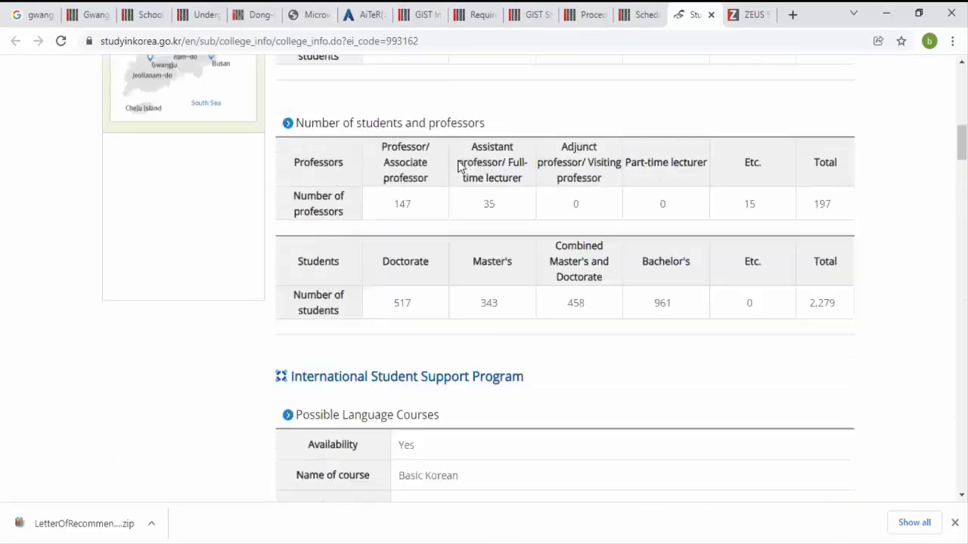
pyautogui.scroll(-1, 458, 164)
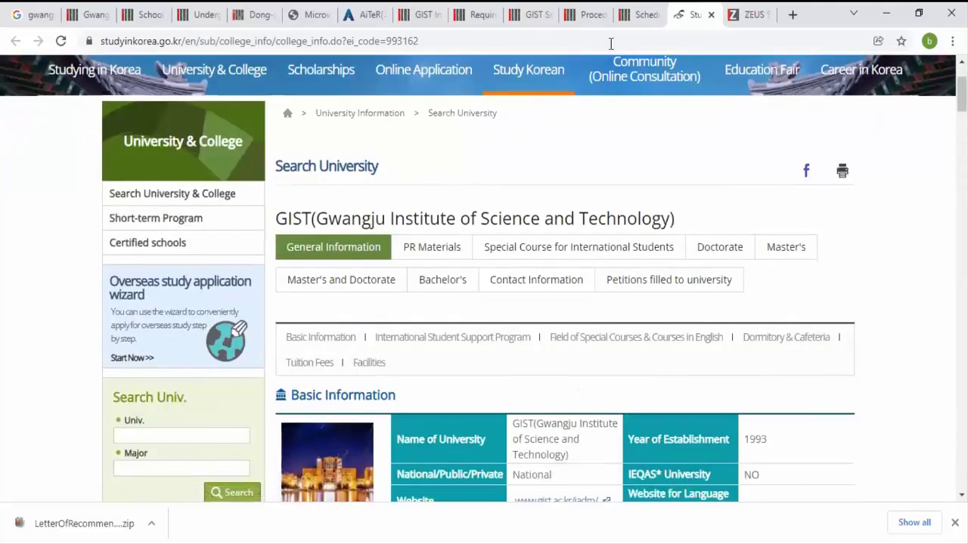
pyautogui.click(731, 11)
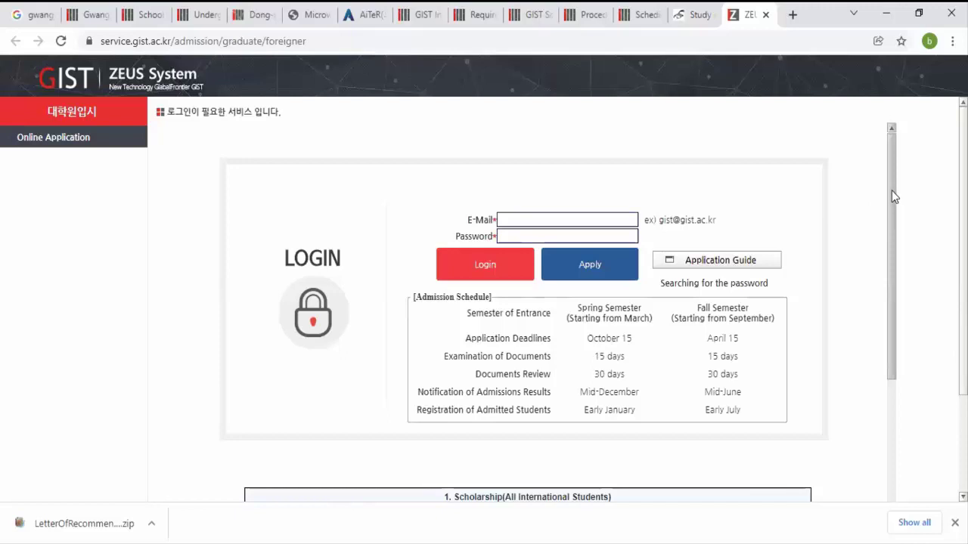
pyautogui.moveTo(891, 194); pyautogui.dragTo(904, 345)
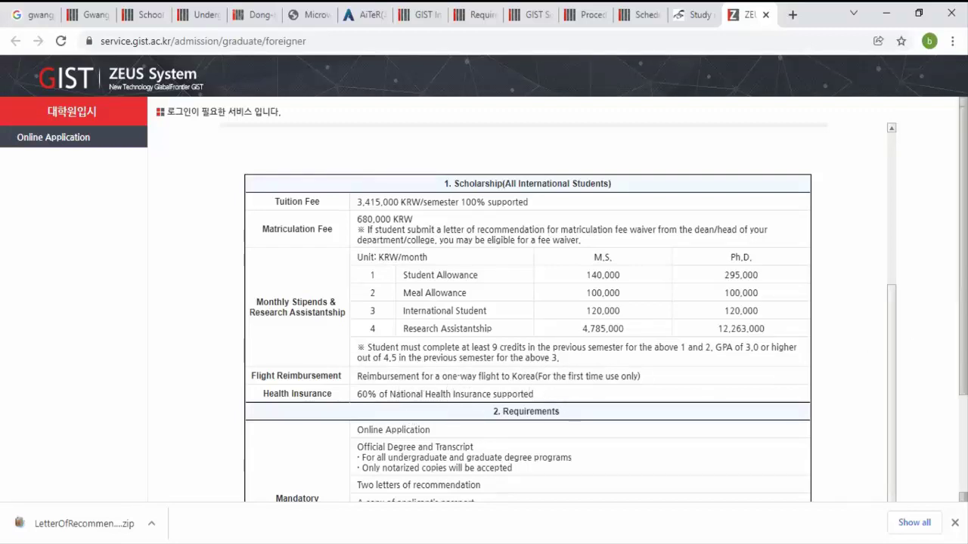
pyautogui.scroll(-2, 891, 330)
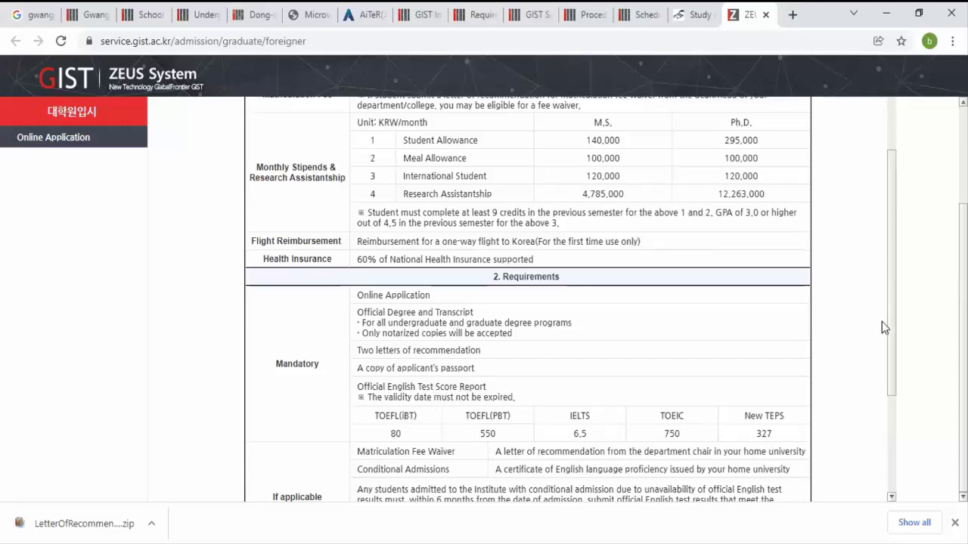
pyautogui.moveTo(889, 320); pyautogui.dragTo(905, 464)
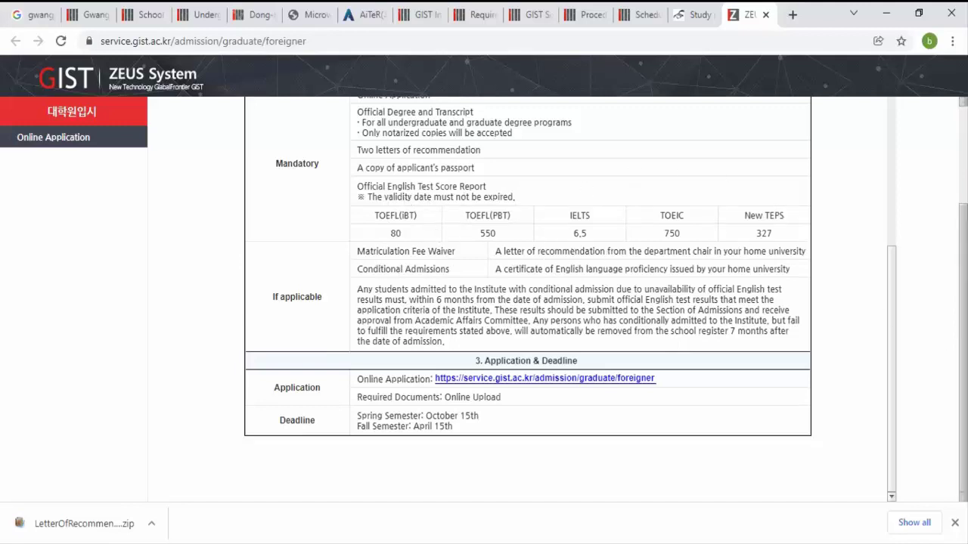
pyautogui.scroll(3, 937, 349)
pyautogui.scroll(5, 890, 144)
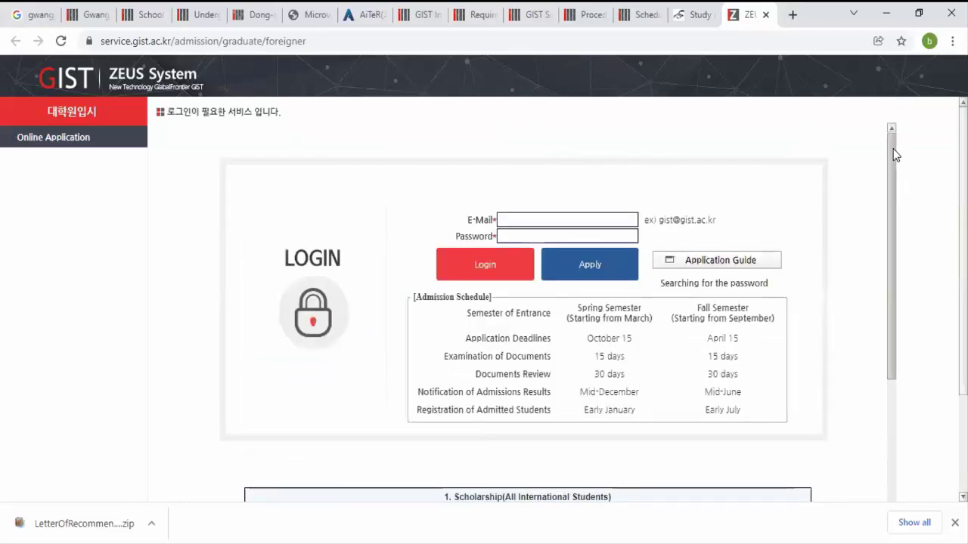
# Step: Start a new foreign applicant registration, maximize the form and enter the applicant's surname and given name
pyautogui.click(618, 261)
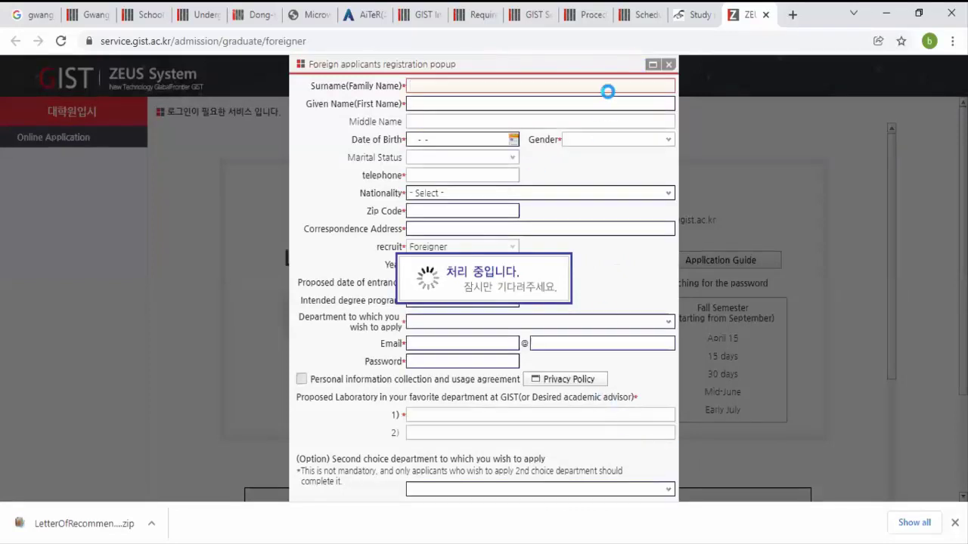
pyautogui.click(653, 65)
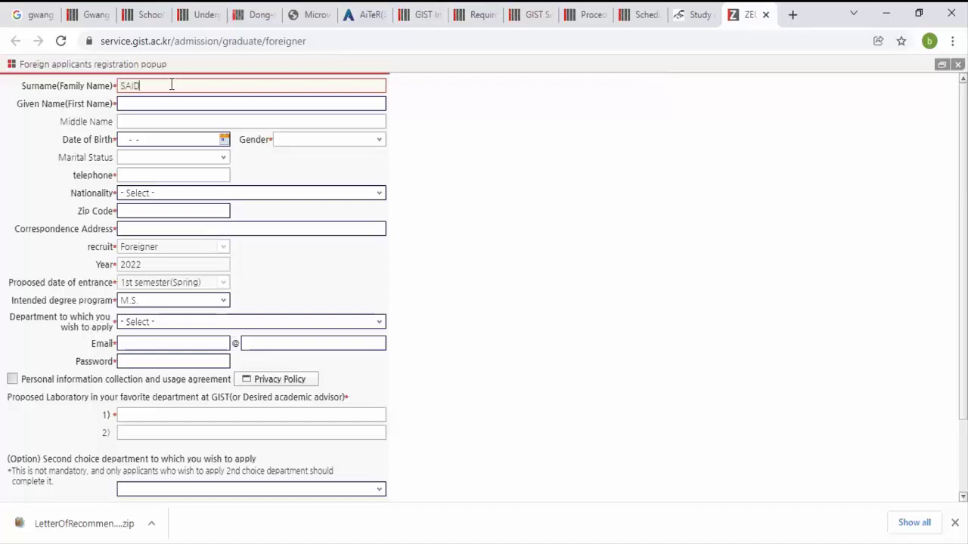
pyautogui.press('Tab')
pyautogui.click(172, 86)
pyautogui.press('Tab')
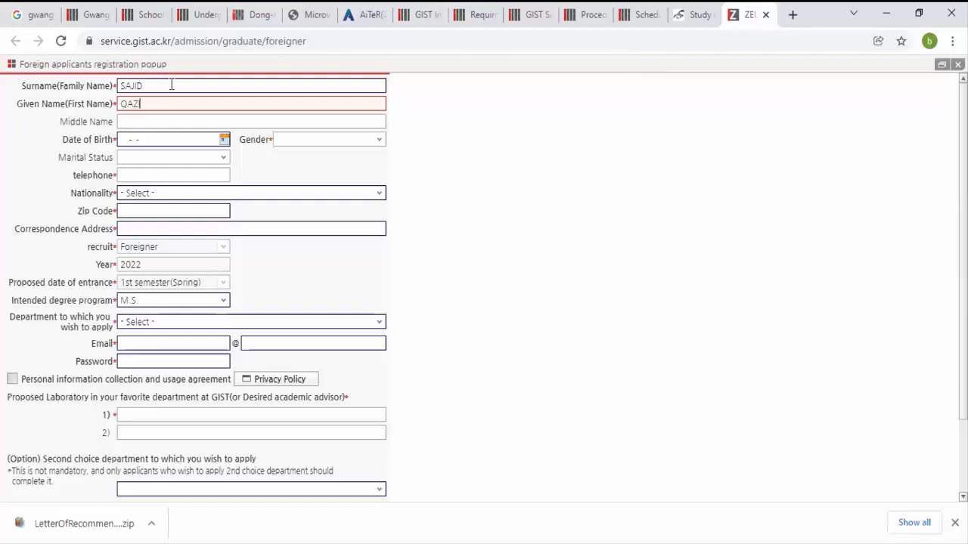
pyautogui.press('Tab')
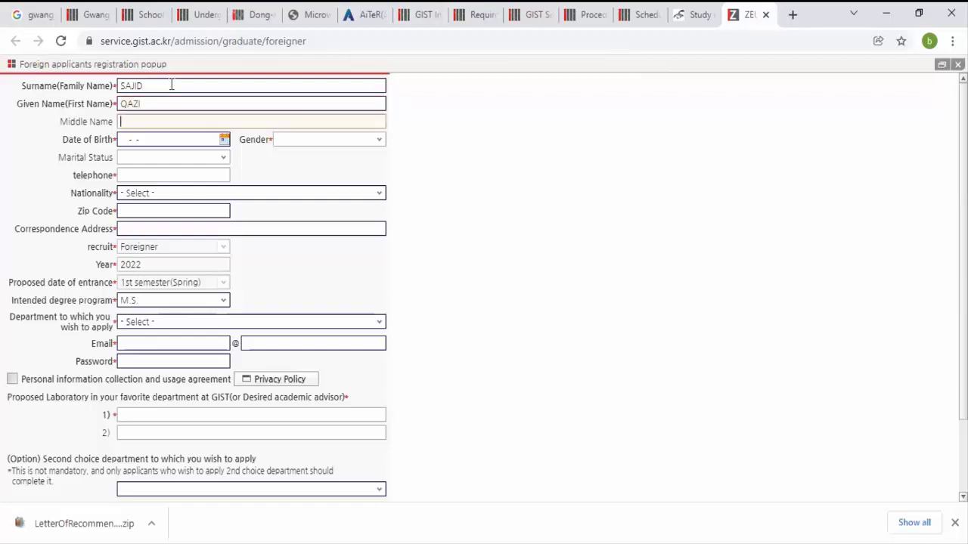
pyautogui.press('Tab')
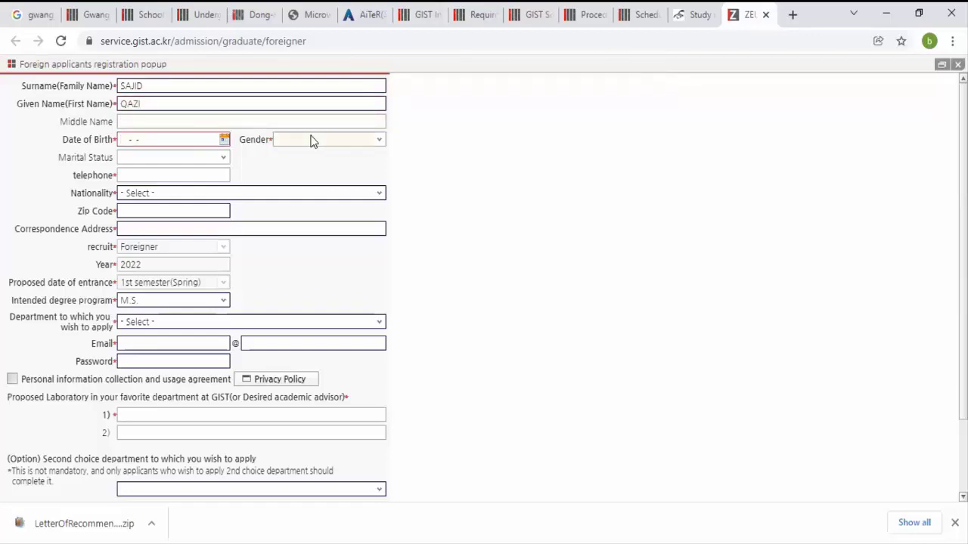
# Step: Set gender to MALE, marital status to Single and nationality to PAKISTAN
pyautogui.click(324, 139)
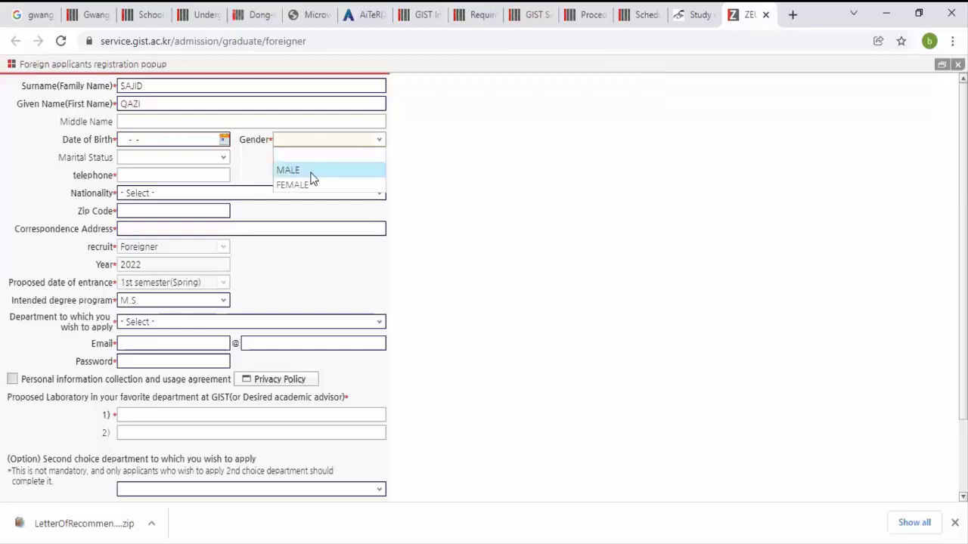
pyautogui.click(309, 171)
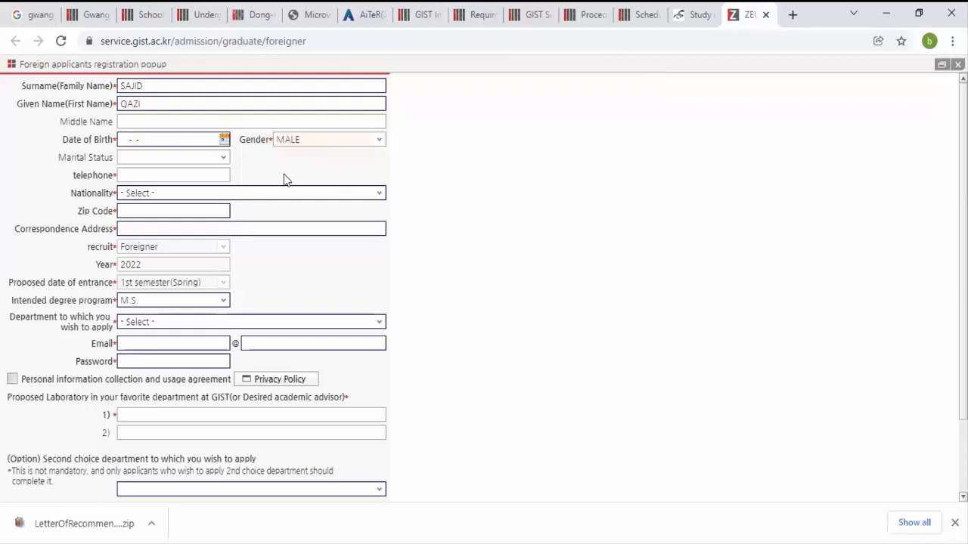
pyautogui.click(214, 157)
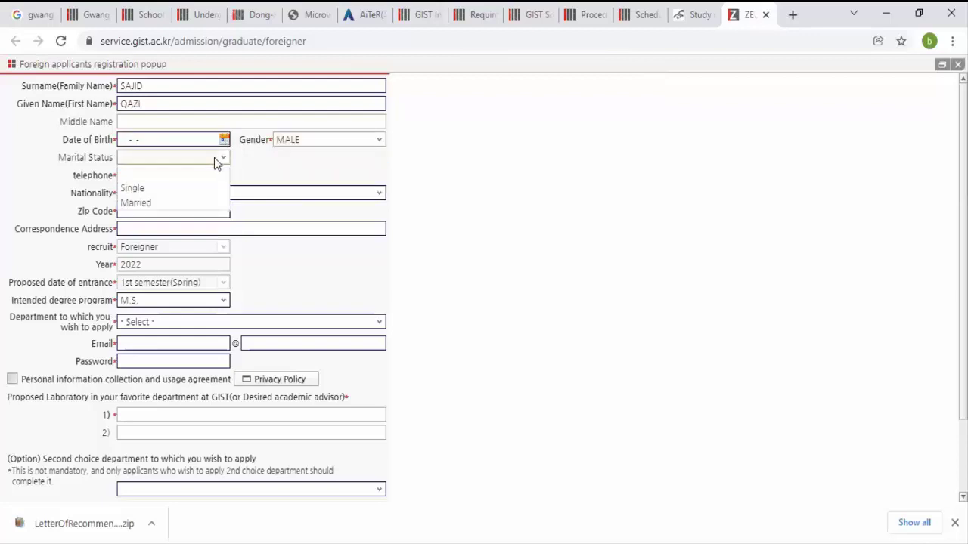
pyautogui.click(198, 189)
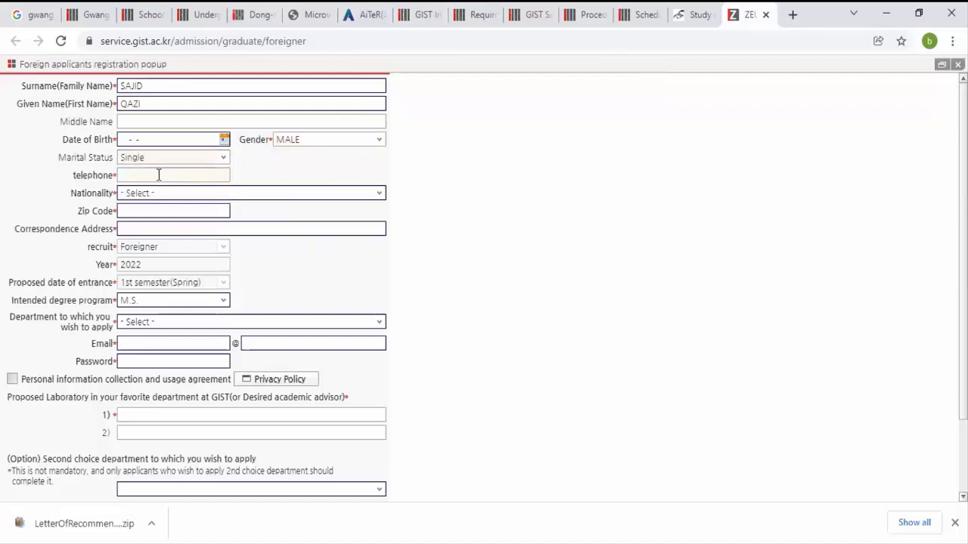
pyautogui.click(213, 195)
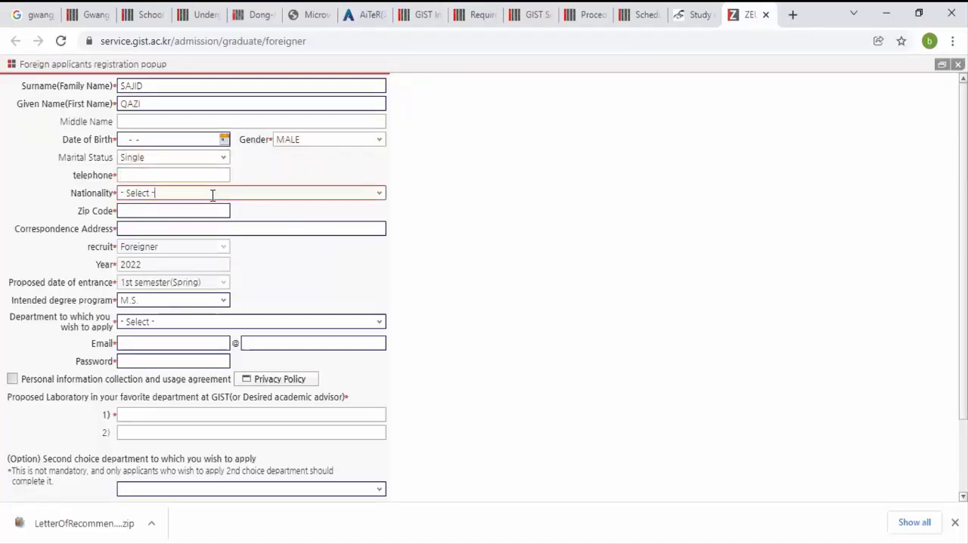
pyautogui.click(380, 199)
pyautogui.write('PA')
pyautogui.click(381, 196)
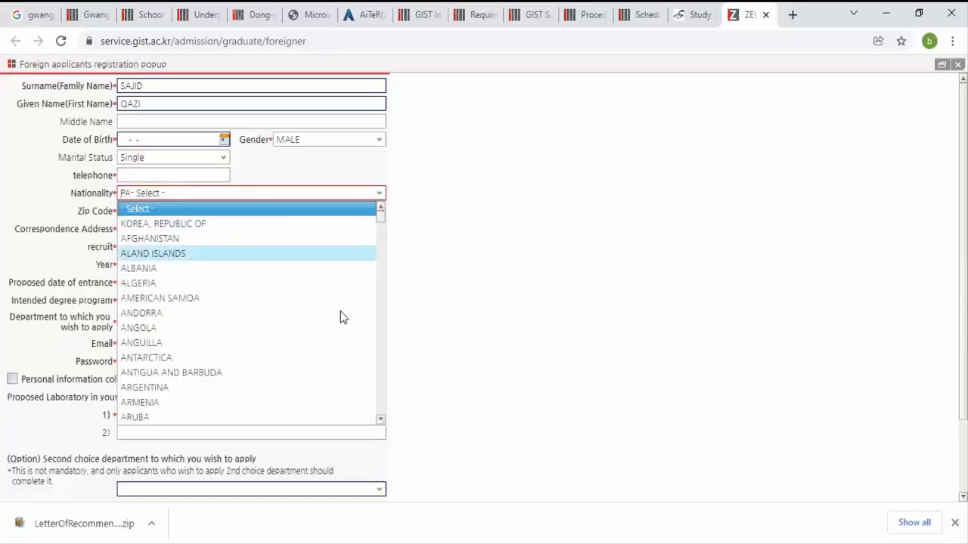
pyautogui.moveTo(382, 215); pyautogui.dragTo(393, 351)
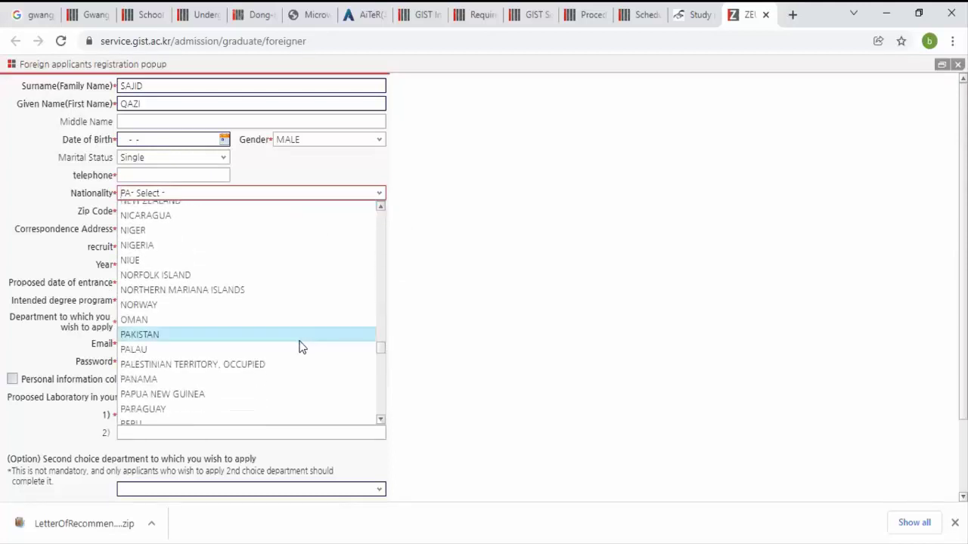
pyautogui.click(299, 340)
# Step: Keep M.S. as the degree program and apply to the School of Electrical Engineering and Computer Science
pyautogui.click(157, 211)
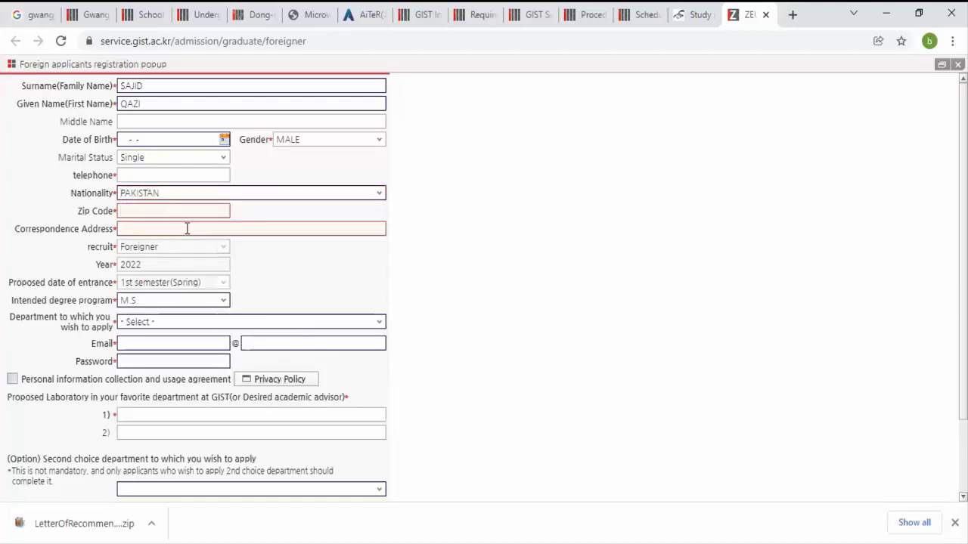
pyautogui.click(211, 229)
pyautogui.click(156, 303)
pyautogui.click(156, 303)
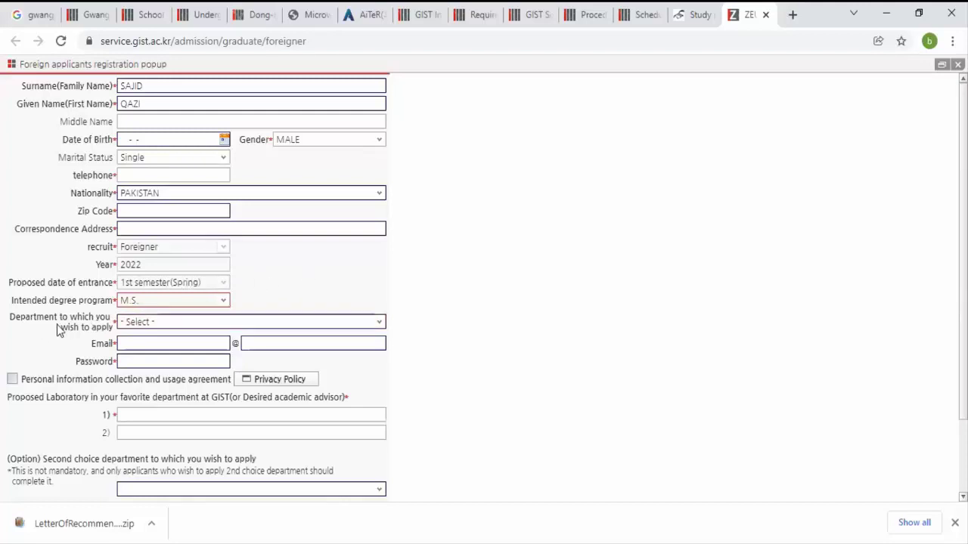
pyautogui.click(380, 327)
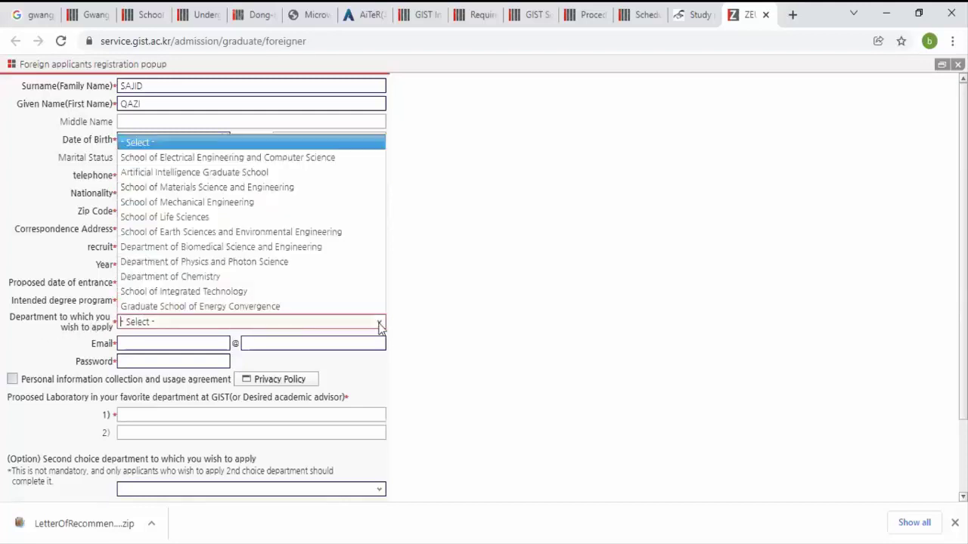
pyautogui.click(336, 157)
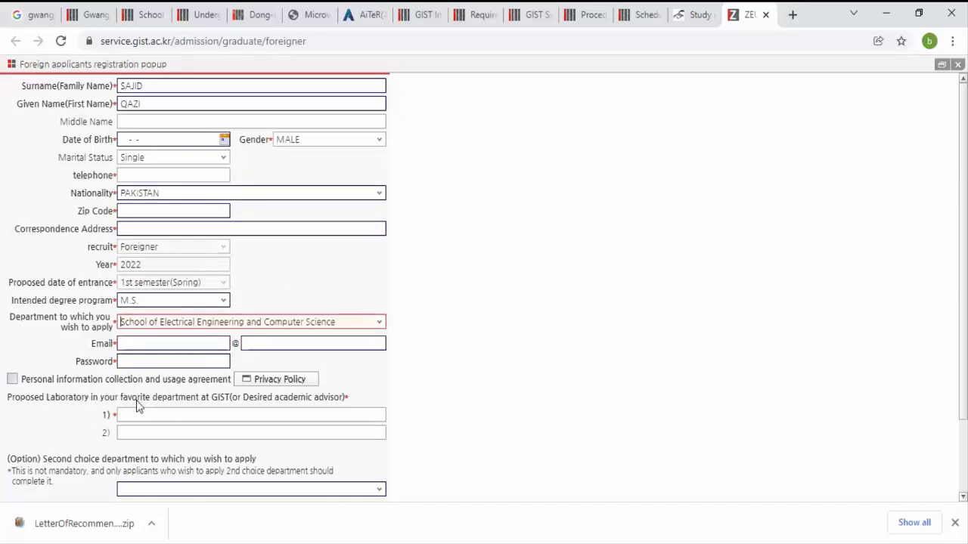
# Step: Enter A as the proposed laboratory choice
pyautogui.click(204, 418)
pyautogui.click(204, 431)
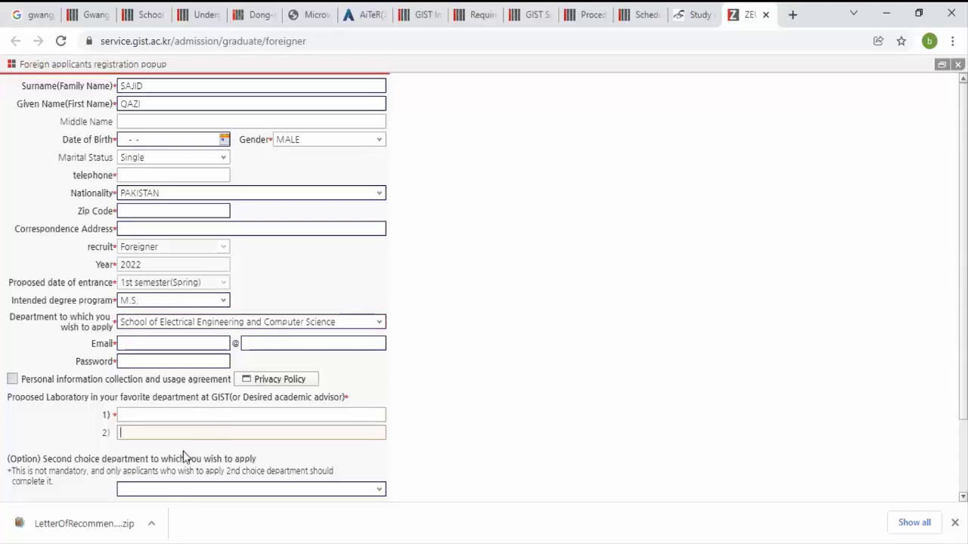
pyautogui.click(204, 415)
pyautogui.write('A')
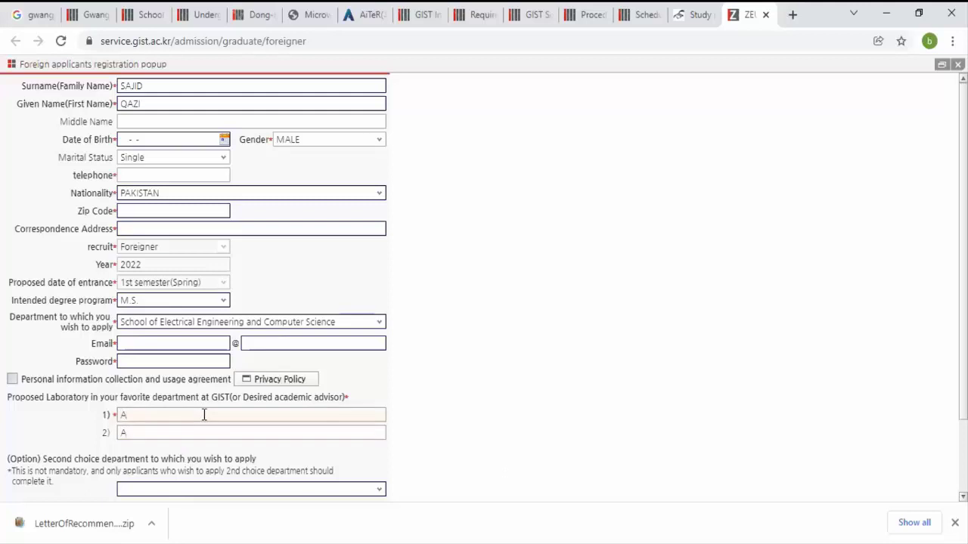
pyautogui.scroll(-2, 204, 417)
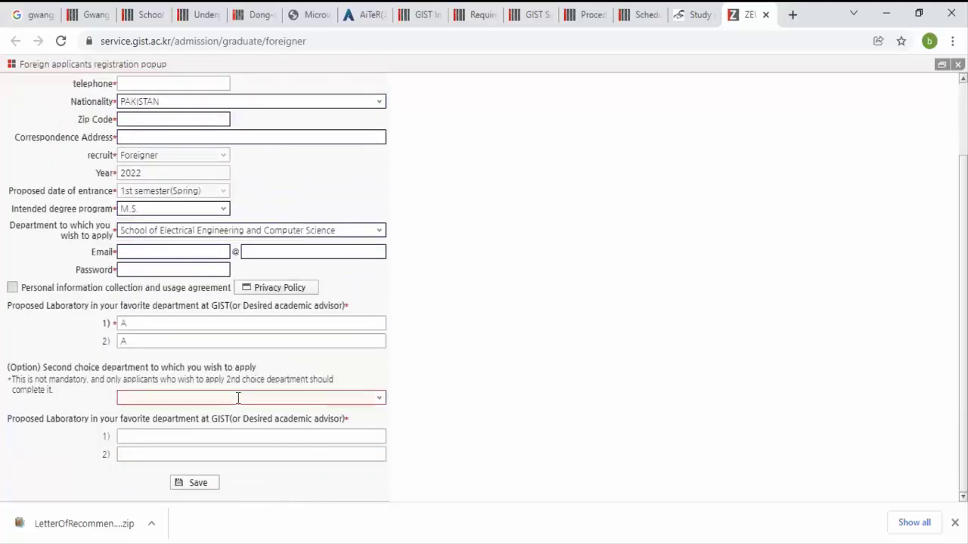
pyautogui.click(380, 403)
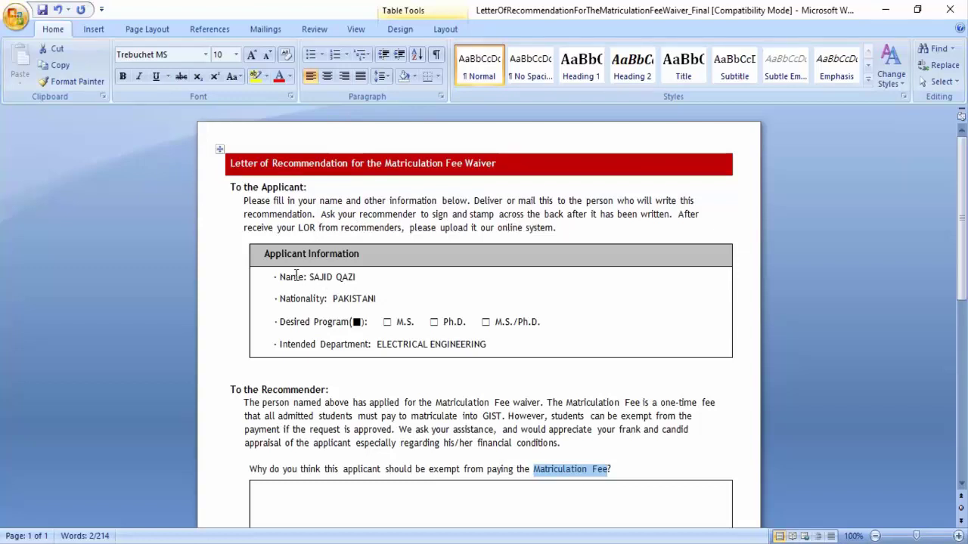
# Step: Replace the empty box before M.S. with the filled ■ symbol copied from the legend
pyautogui.moveTo(358, 277); pyautogui.dragTo(309, 277)
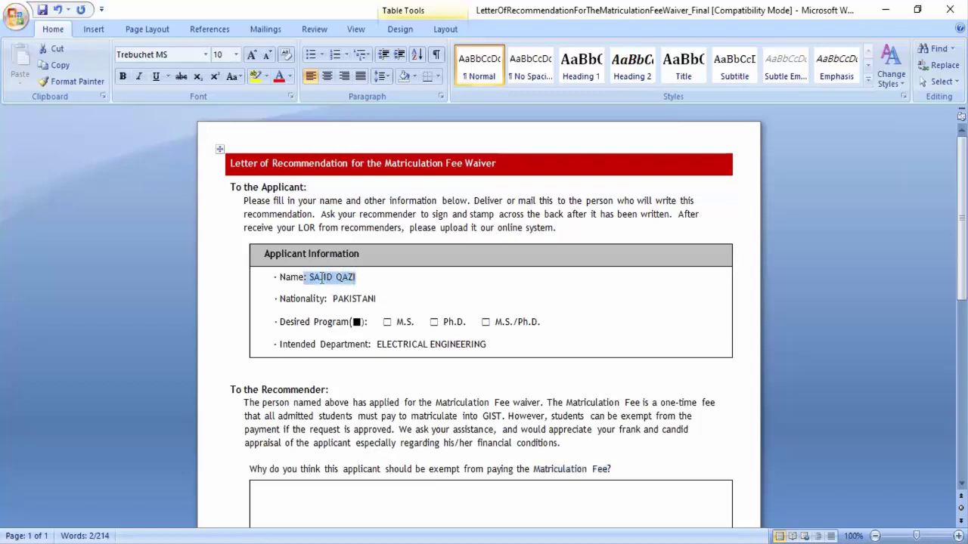
pyautogui.moveTo(392, 297); pyautogui.dragTo(334, 301)
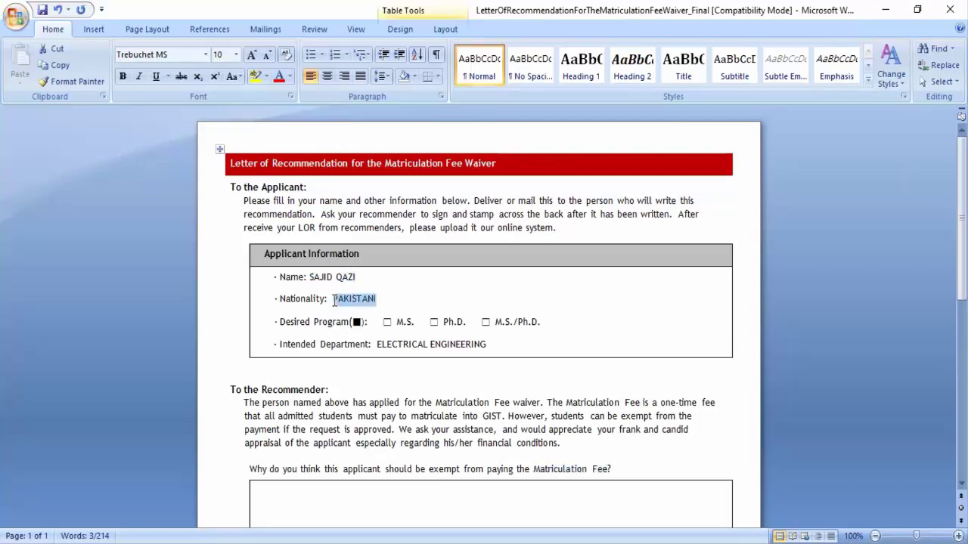
pyautogui.click(385, 297)
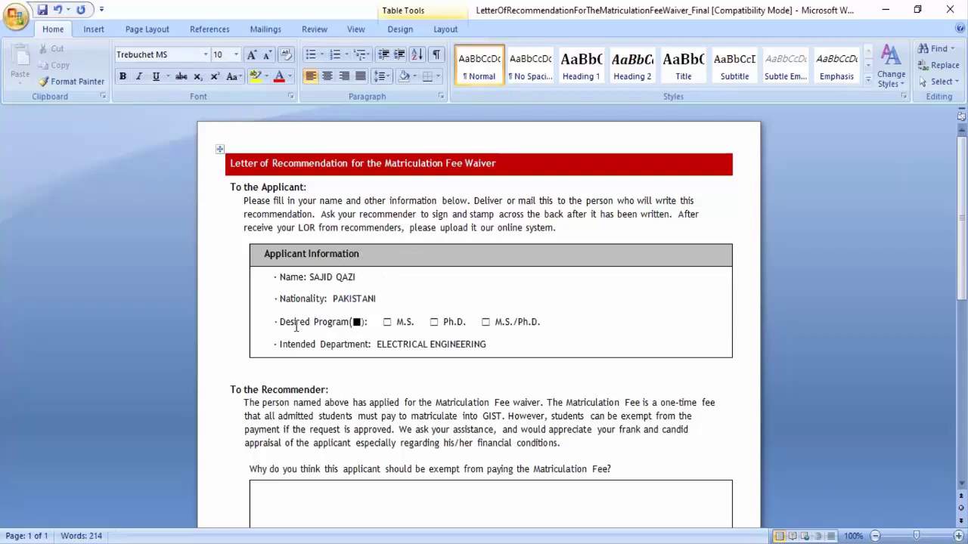
pyautogui.click(357, 322)
pyautogui.doubleClick(357, 322)
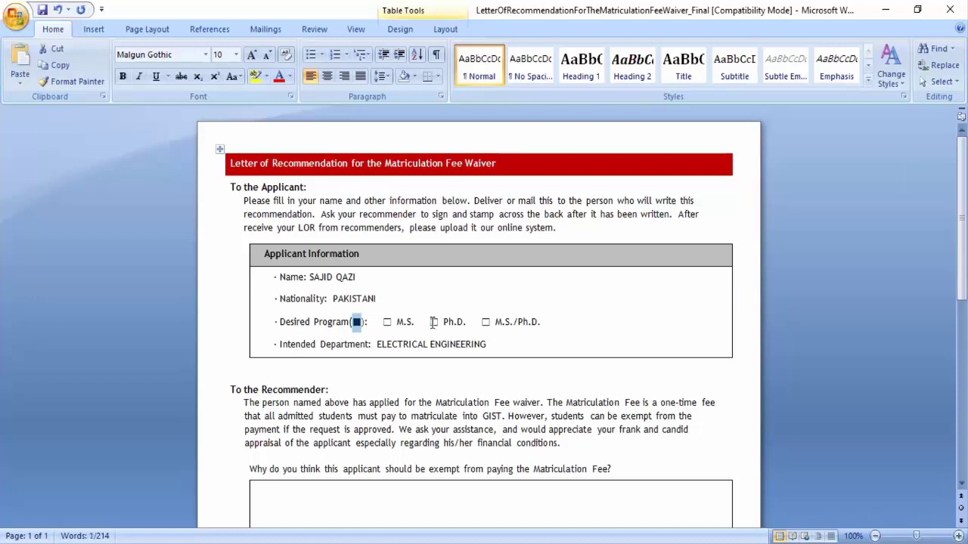
pyautogui.click(386, 321)
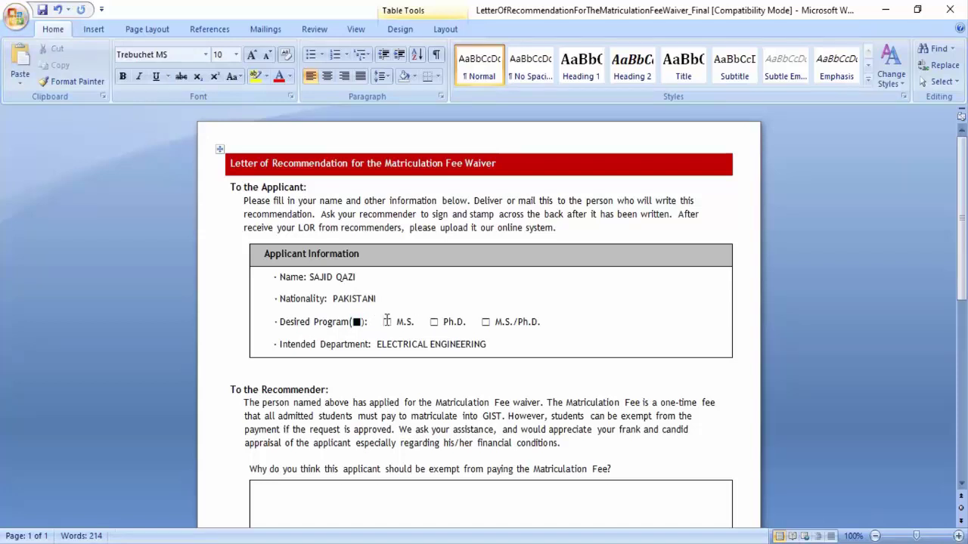
pyautogui.write('■')
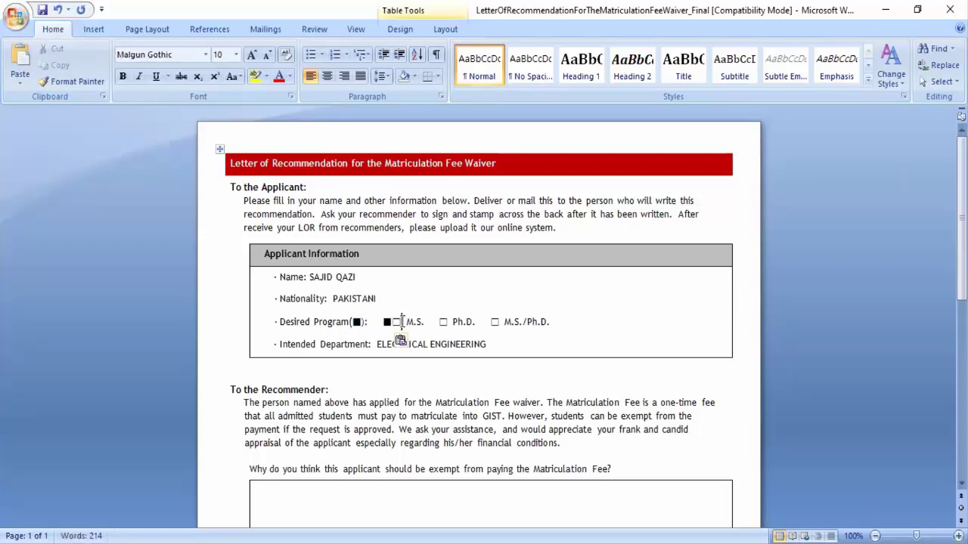
pyautogui.press('BackSpace')
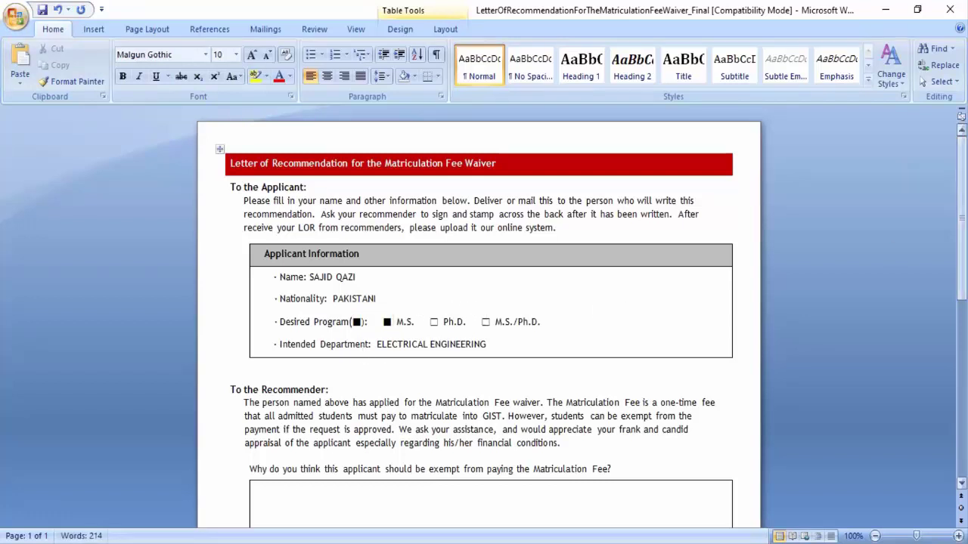
# Step: Scroll down to the blank Recommender Information table and place the cursor after 'Name:'
pyautogui.scroll(-3, 961, 219)
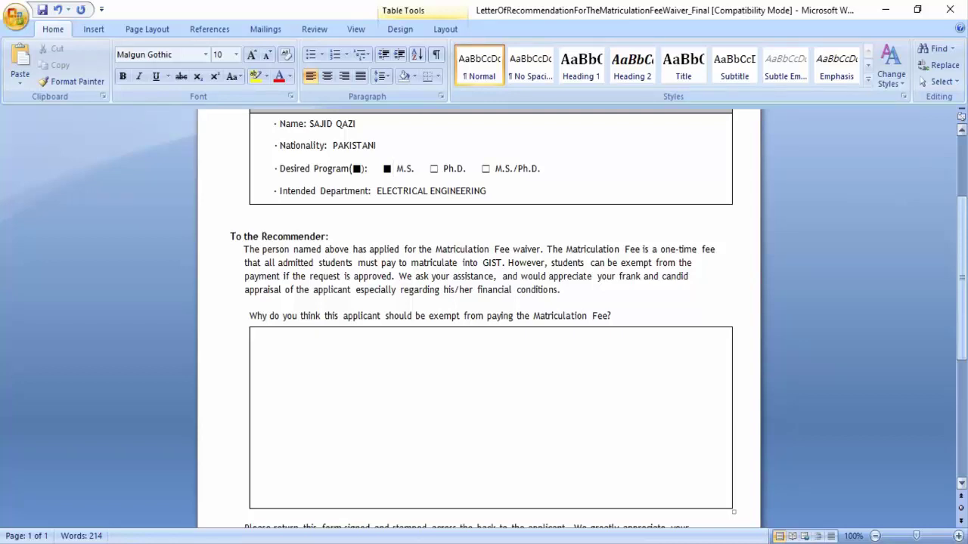
pyautogui.scroll(-7, 484, 317)
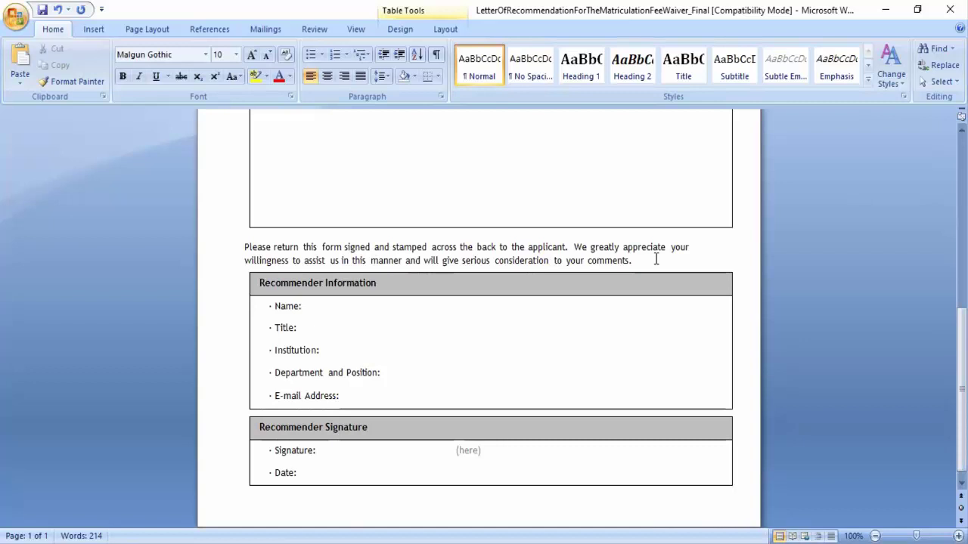
pyautogui.click(347, 313)
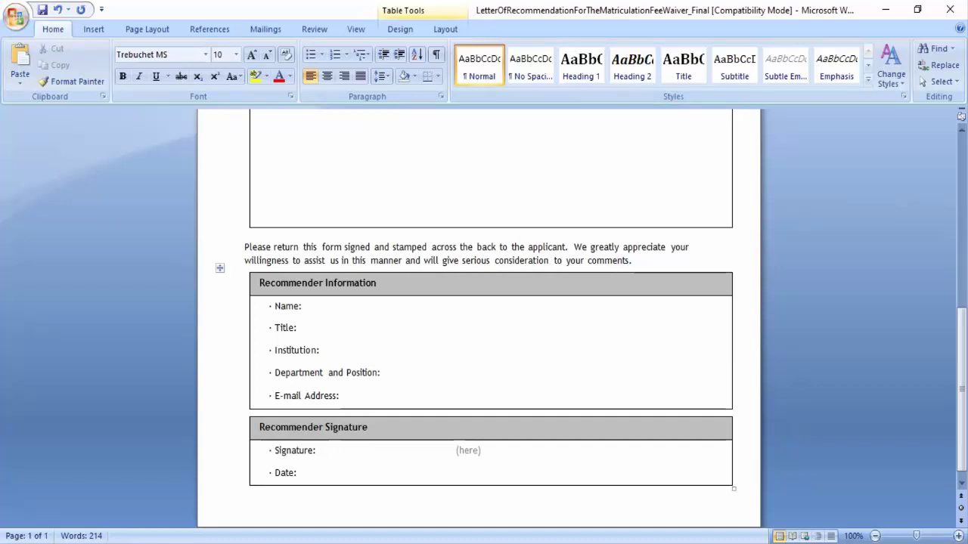
# Step: Enter the recommender's name with their faculty dean position in the Name field
pyautogui.write('D')
pyautogui.press('BackSpace')
pyautogui.write('PR')
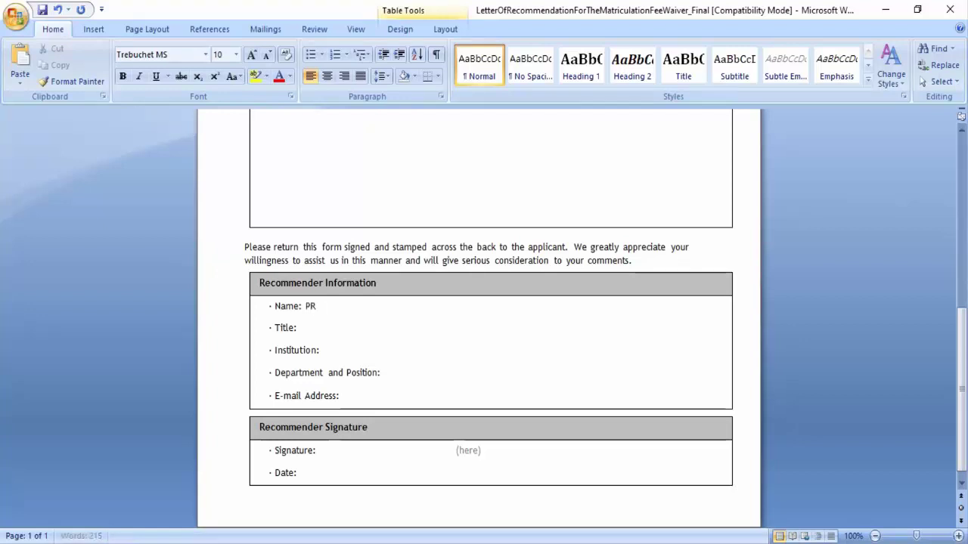
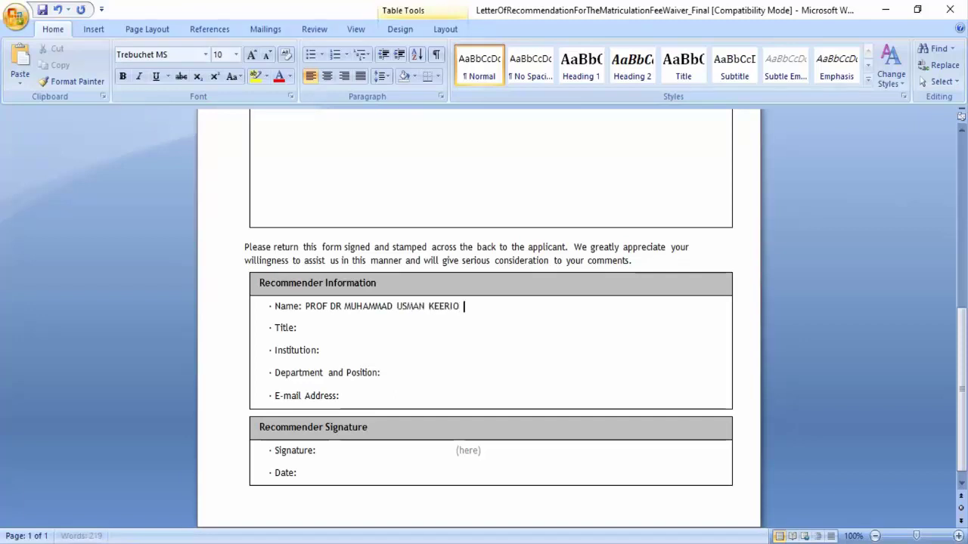
pyautogui.write(' (fACUKTY')
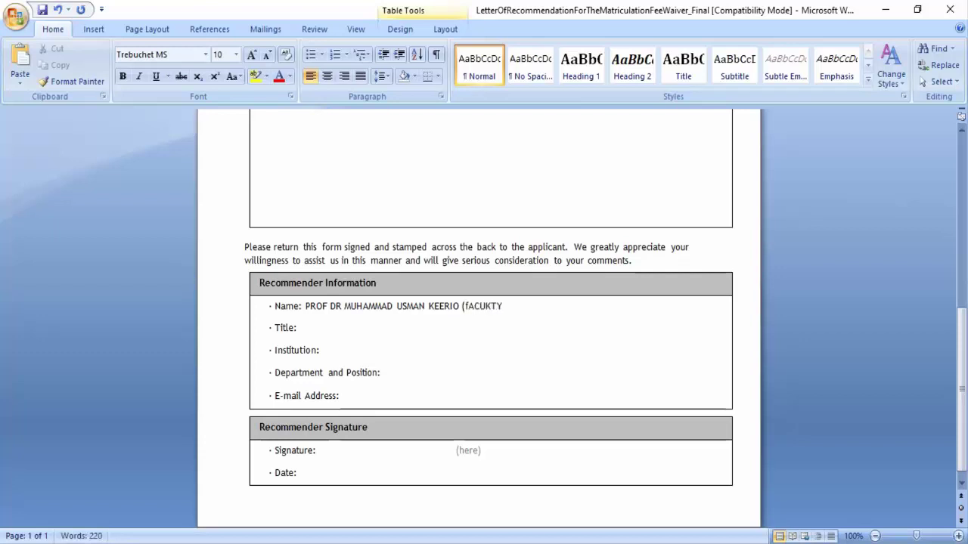
pyautogui.press('BackSpace')
pyautogui.press('BackSpace')
pyautogui.press('BackSpace')
pyautogui.press('BackSpace')
pyautogui.write('U')
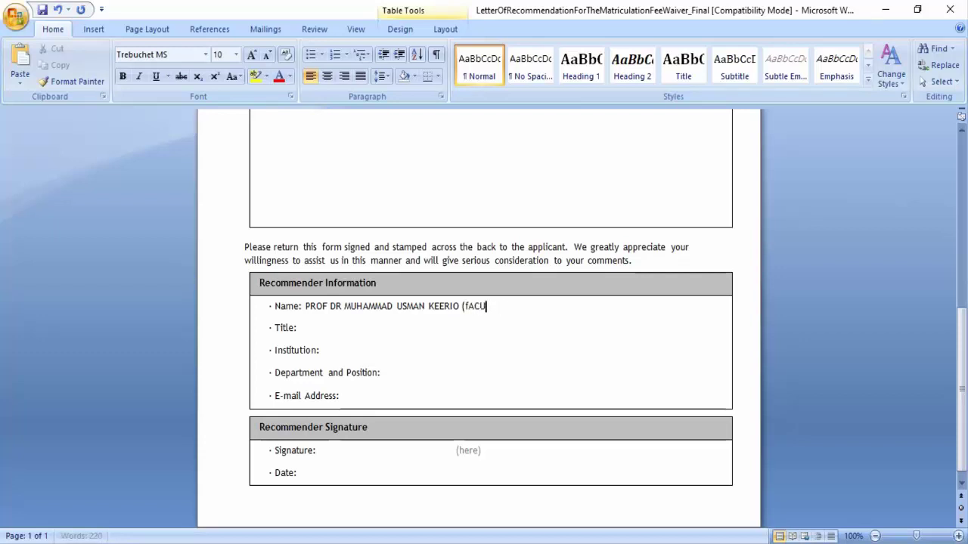
pyautogui.write('Lty dea')
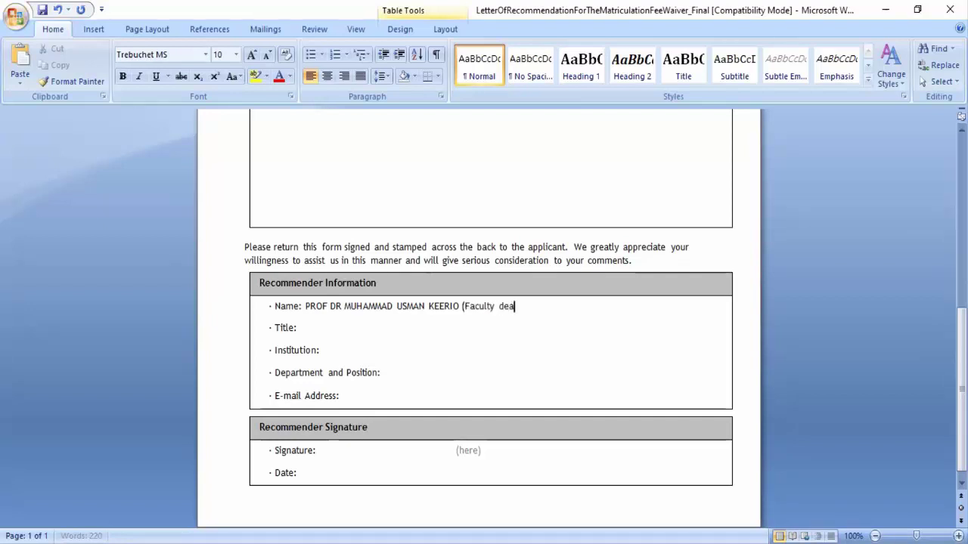
pyautogui.write('n of el,es,cs')
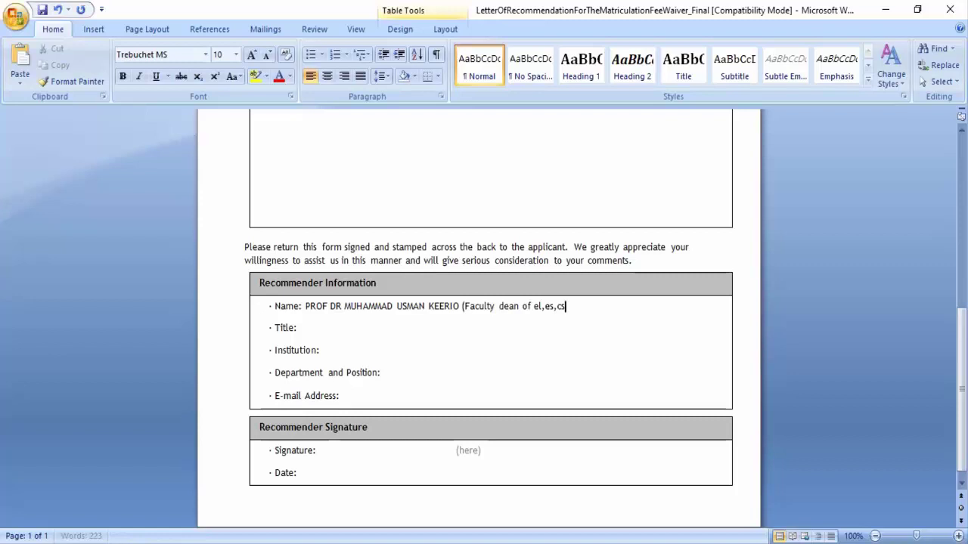
pyautogui.write(')')
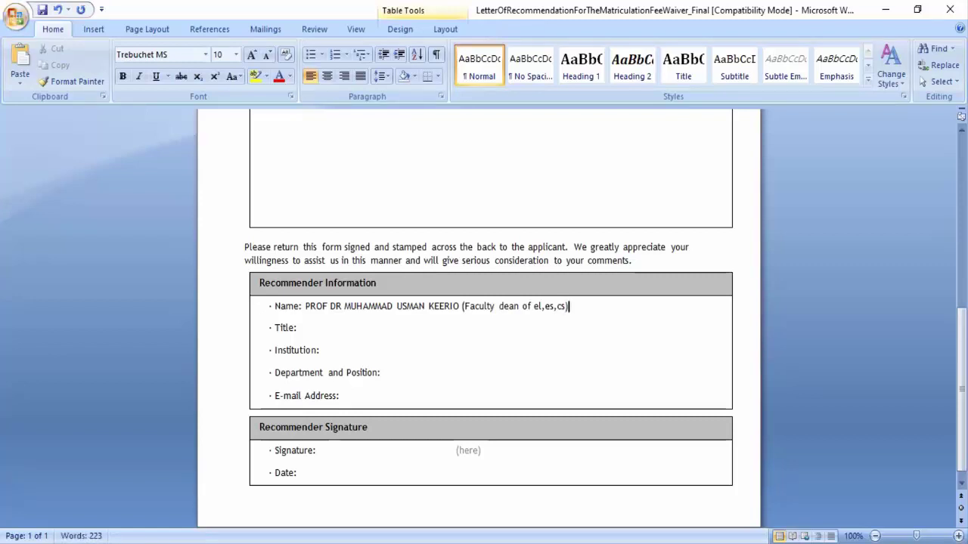
# Step: Fill title SENIOR PROFESSOR, institution QUEST NAWABSHAH SINDH PAK and date 1/23/2022
pyautogui.click(319, 331)
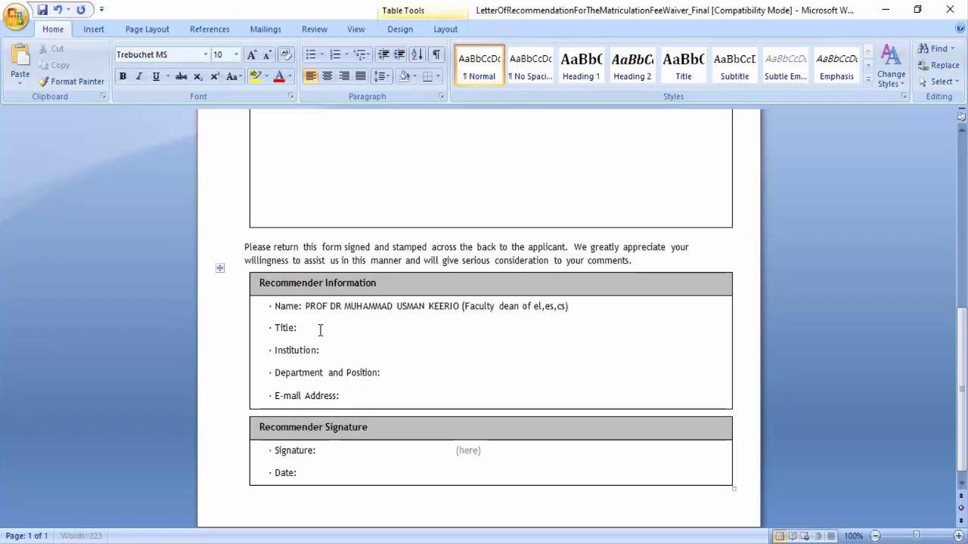
pyautogui.write('PROFE')
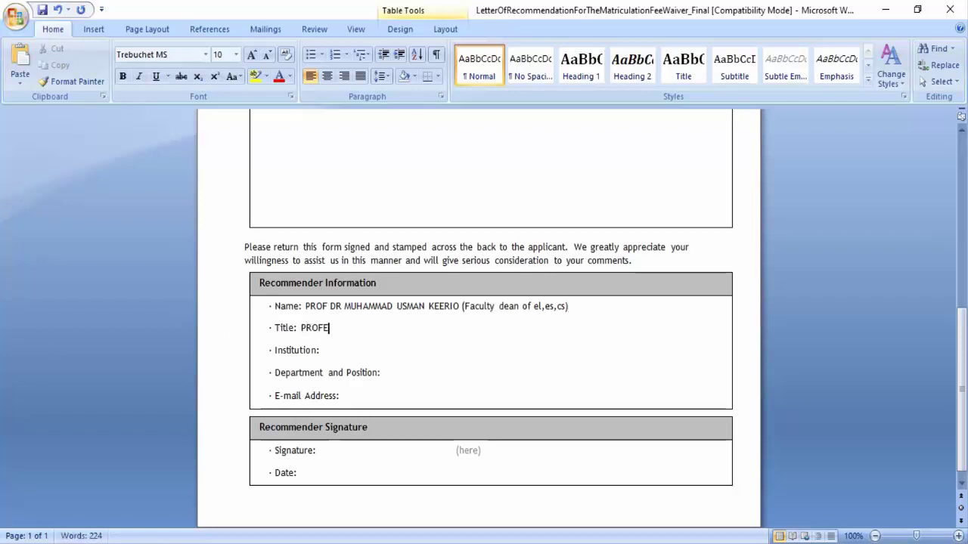
pyautogui.write('SSOR')
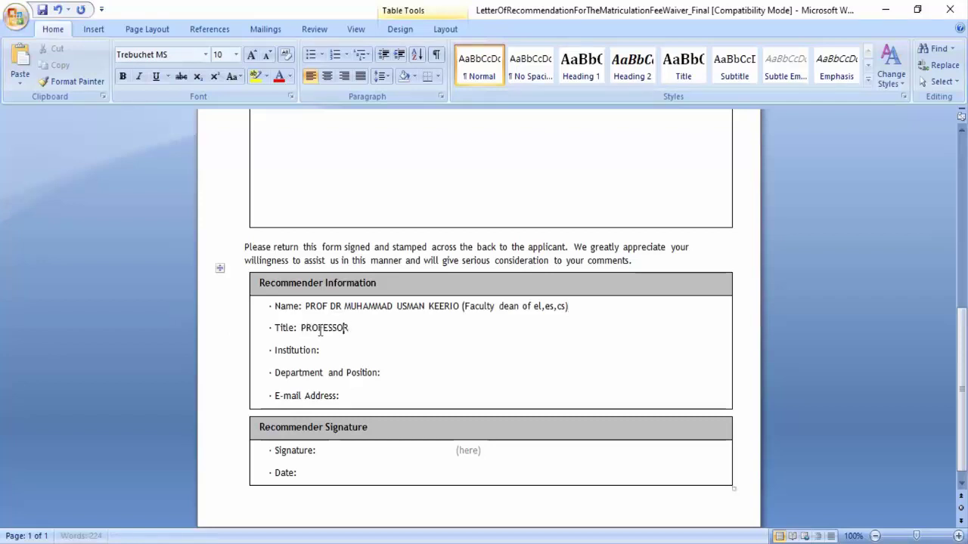
pyautogui.press('Left')
pyautogui.press('Left')
pyautogui.press('Left')
pyautogui.press('Left')
pyautogui.press('Left')
pyautogui.press('Left')
pyautogui.press('Left')
pyautogui.press('Left')
pyautogui.press('Left')
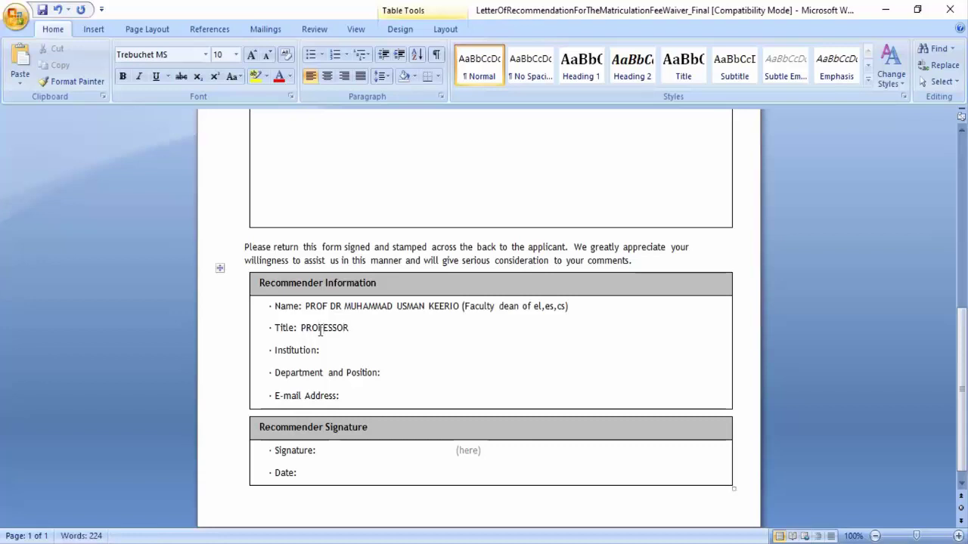
pyautogui.write('SE')
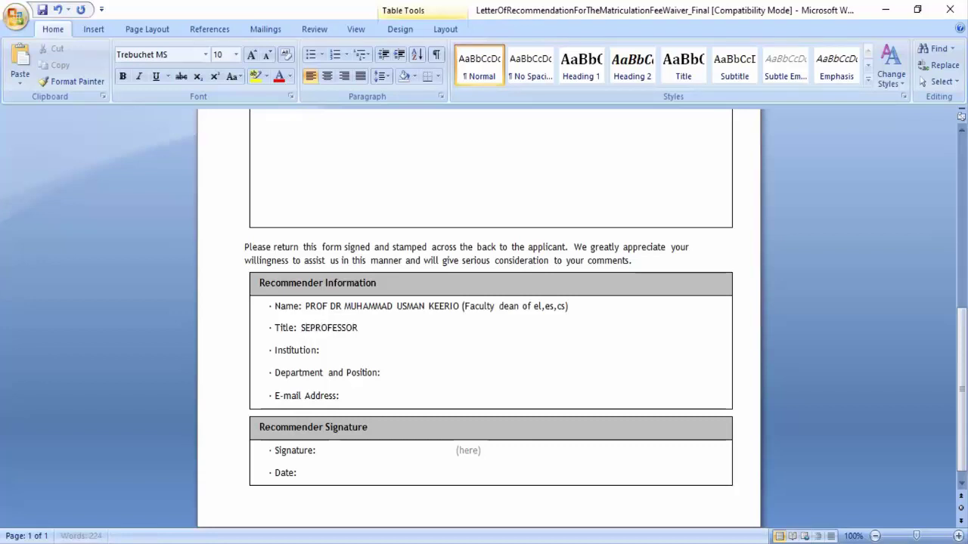
pyautogui.write('NIOR')
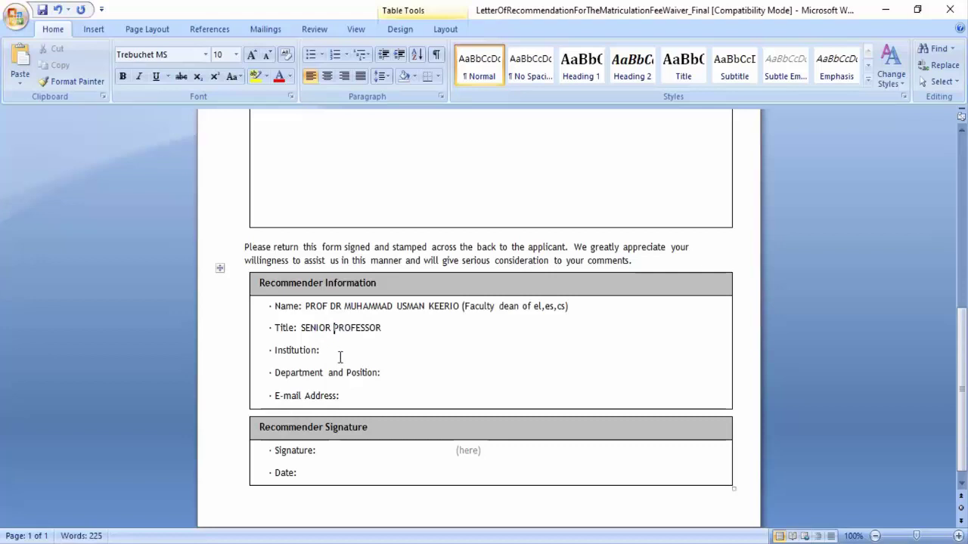
pyautogui.click(340, 357)
pyautogui.write('QUES')
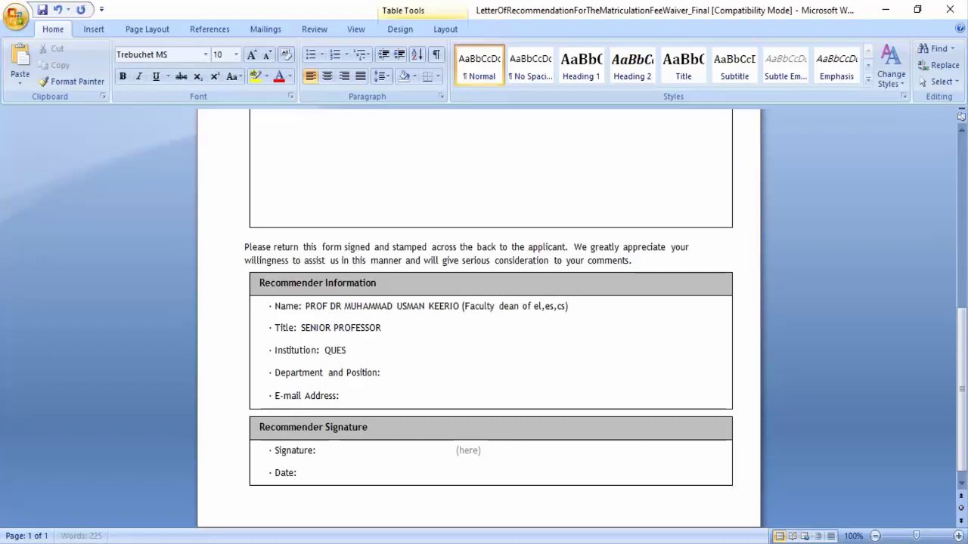
pyautogui.write('T NAWABSHAH SIN')
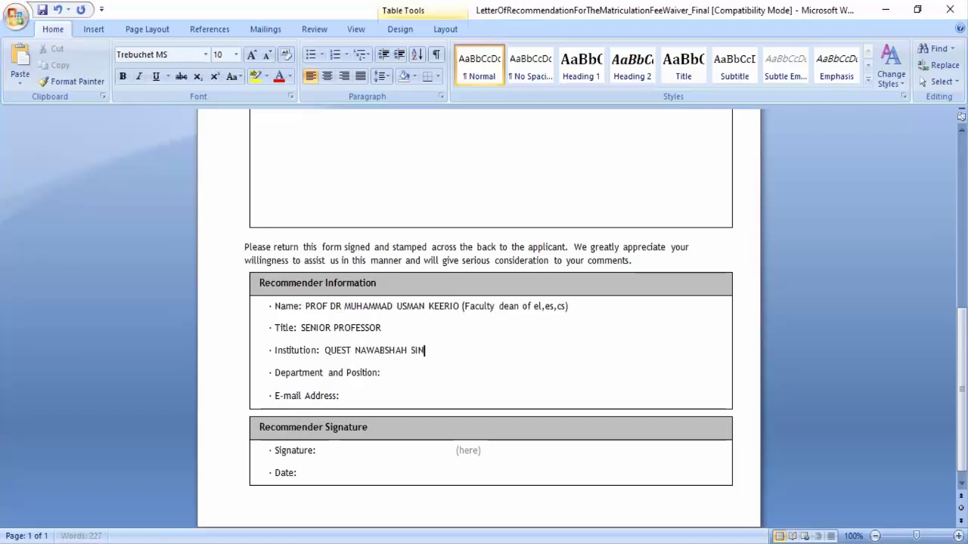
pyautogui.write('DH PAK')
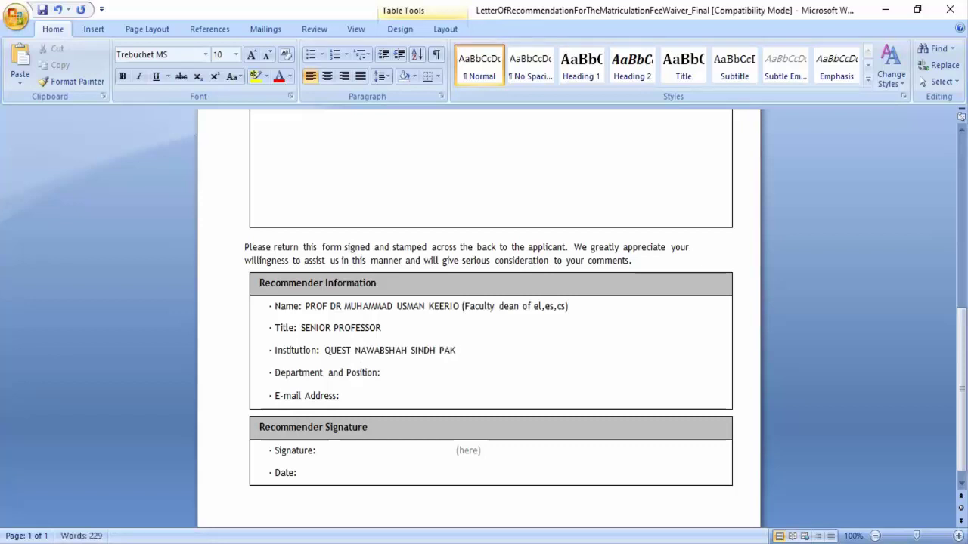
pyautogui.click(399, 372)
pyautogui.click(373, 397)
pyautogui.write('1')
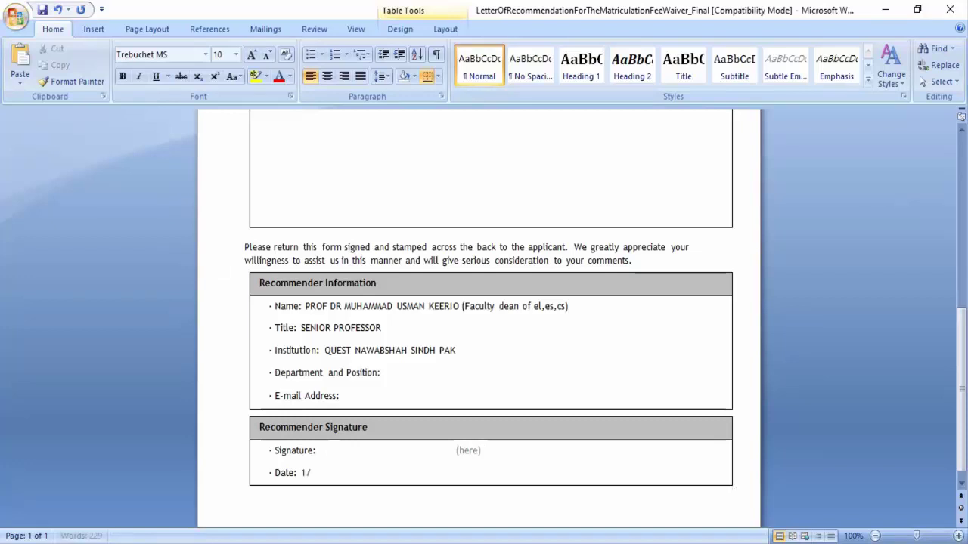
pyautogui.write('/23/2022')
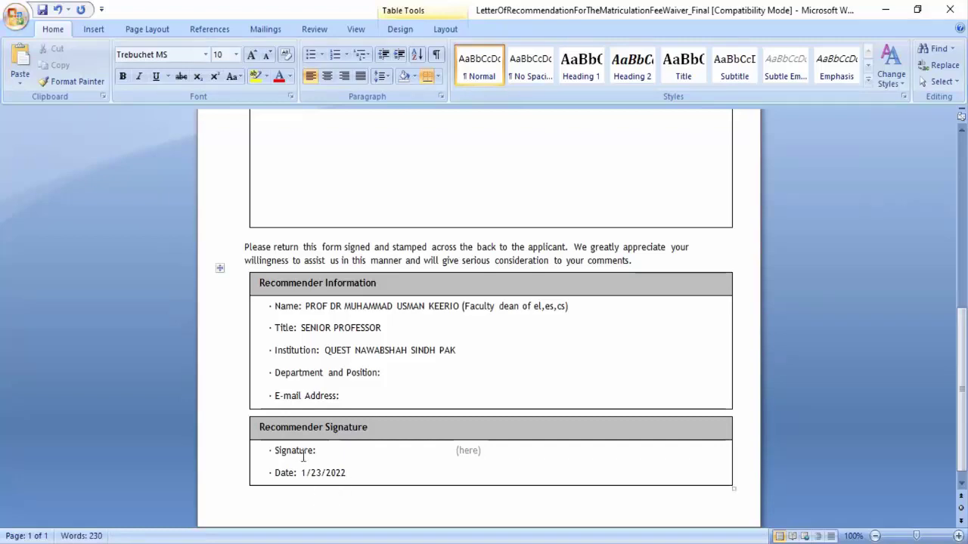
# Step: Select the words 'Matriculation Fee?' near the top of the letter
pyautogui.scroll(5, 570, 313)
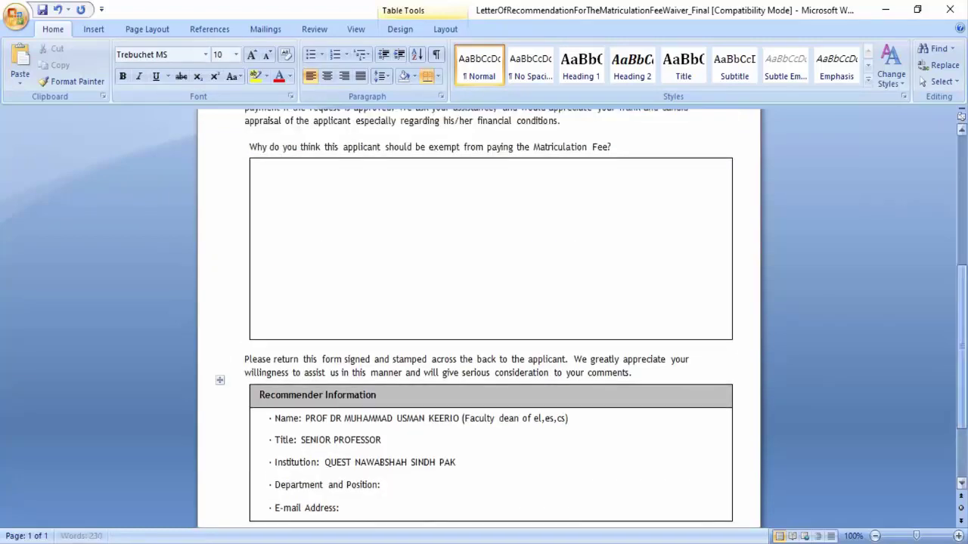
pyautogui.click(467, 299)
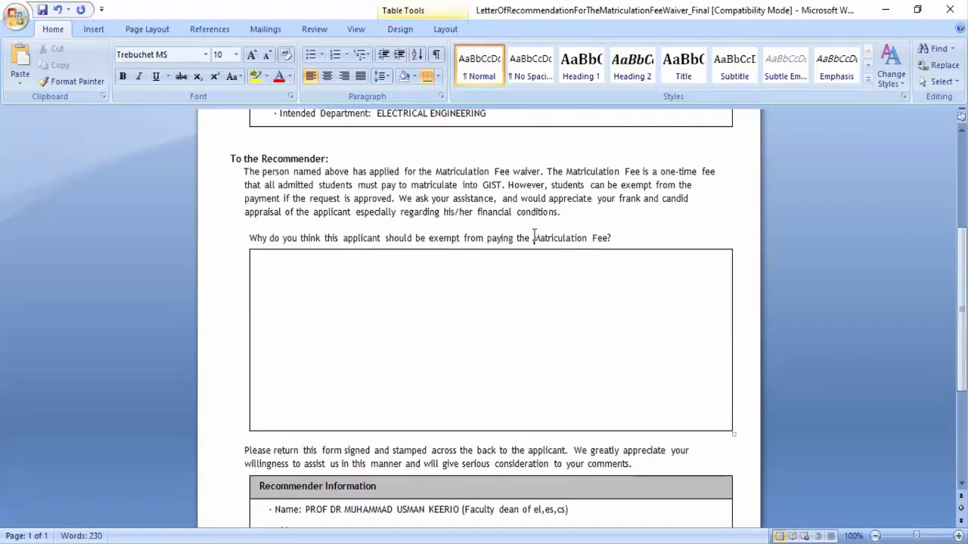
pyautogui.moveTo(534, 237); pyautogui.dragTo(611, 243)
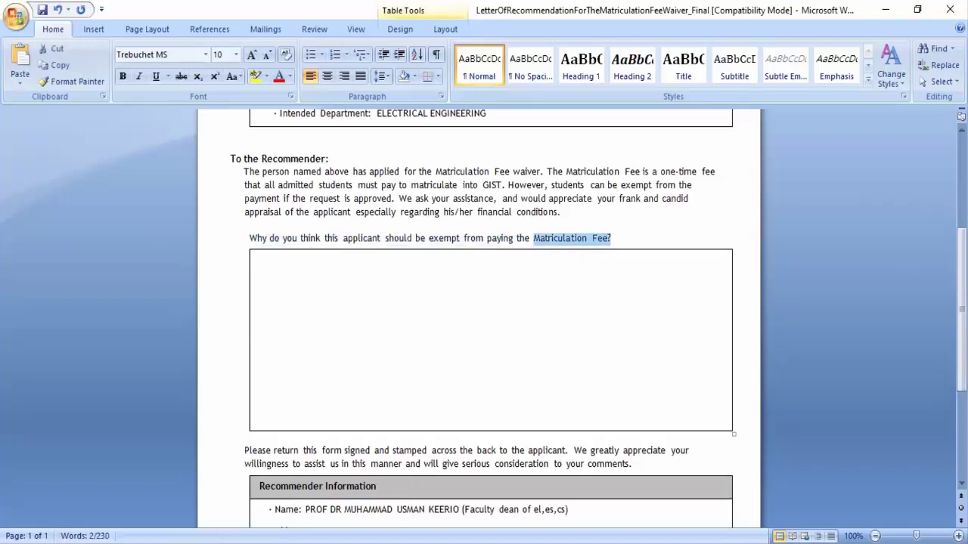
pyautogui.scroll(6, 485, 316)
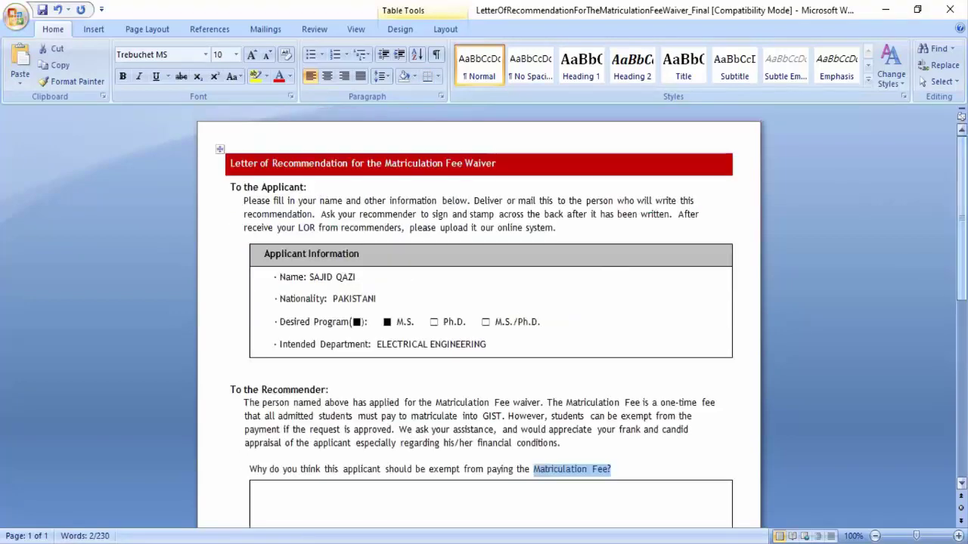